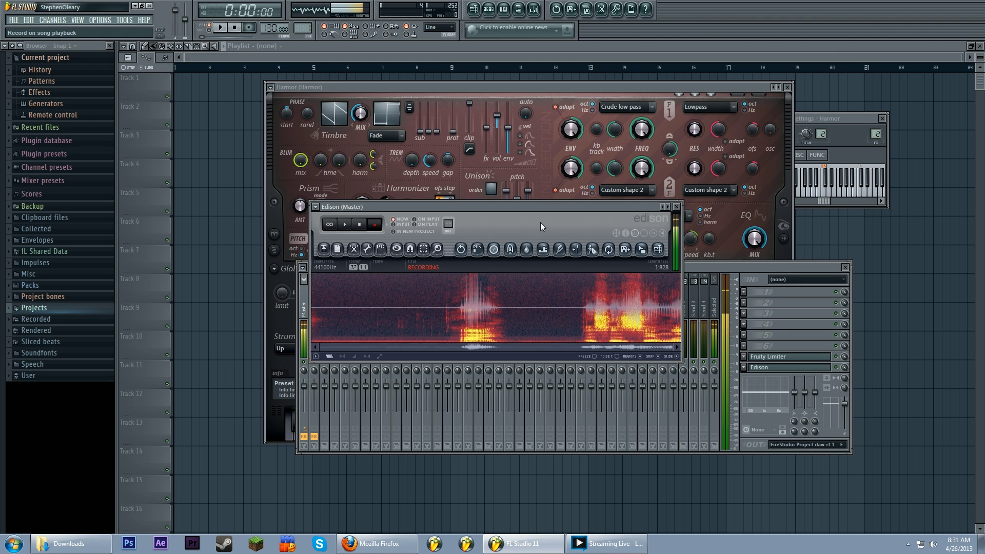
Step: Close the Edison and mixer windows and move the Harmor window clear of its channel settings
left_click(677, 207)
left_click(846, 268)
left_click_drag(607, 87, 561, 115)
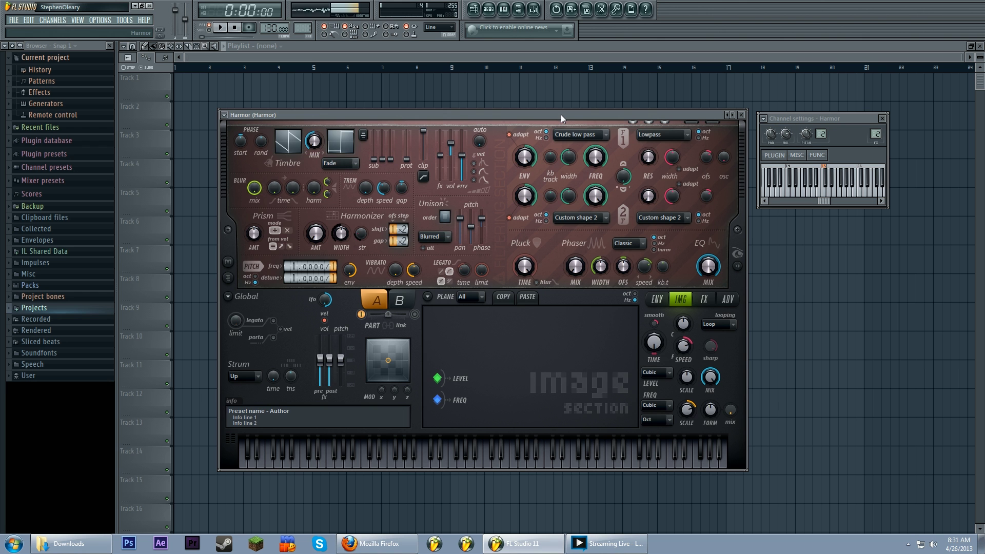
left_click_drag(562, 114, 521, 97)
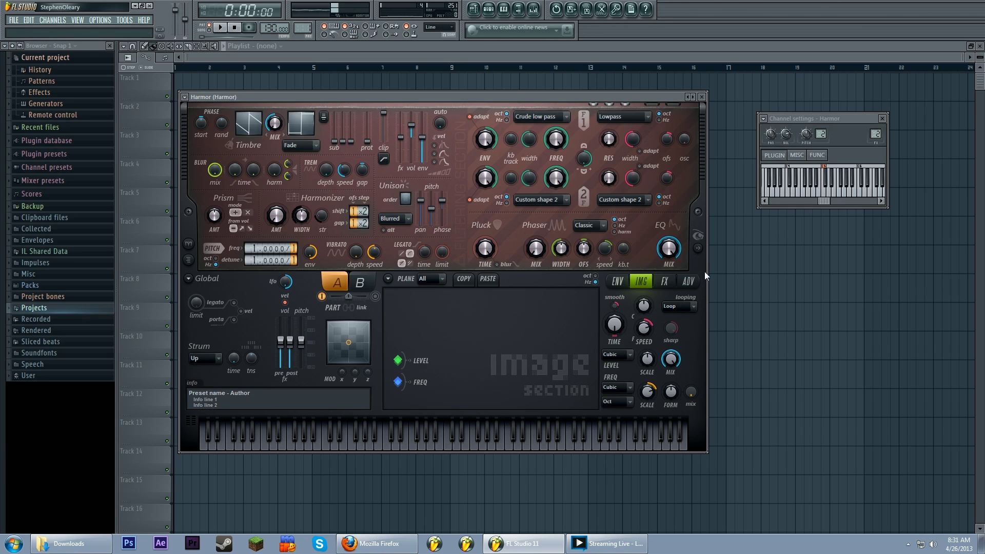
Step: Show Harmor's spectral display section and reposition the widened plugin window over the playlist
left_click(707, 257)
left_click_drag(745, 97, 747, 109)
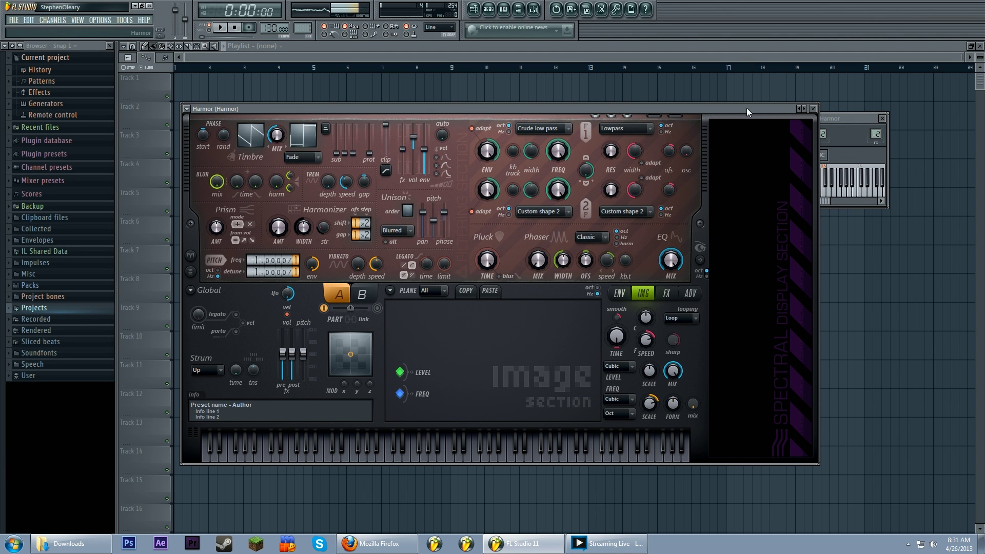
left_click_drag(747, 110, 761, 112)
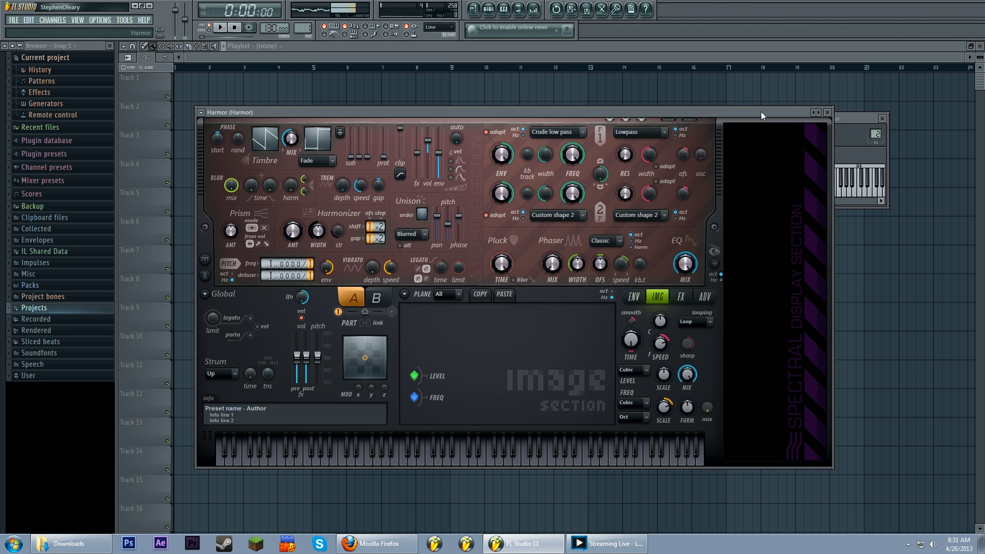
left_click_drag(762, 112, 523, 109)
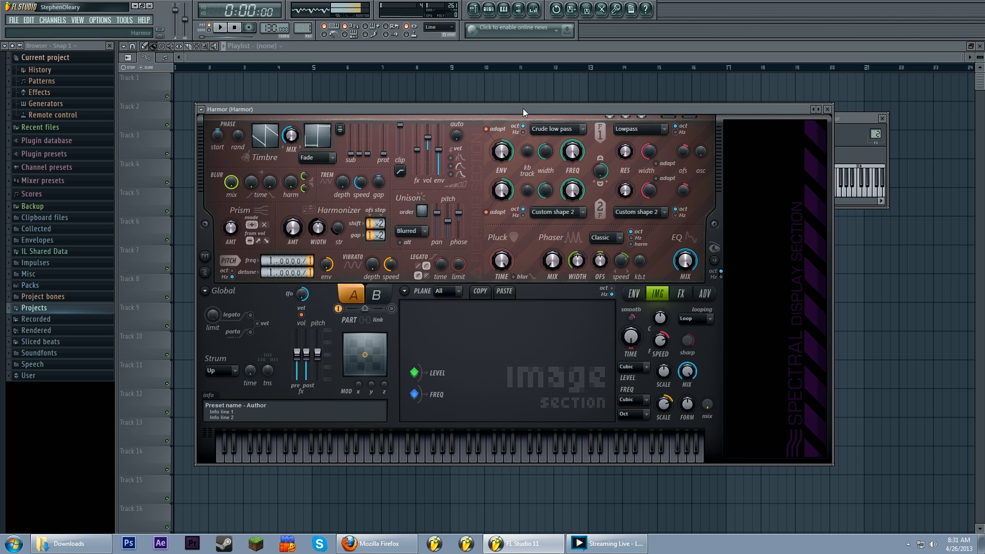
Step: Play a run of notes on Harmor's keyboard to audition the default patch in the spectral display
left_click(402, 450)
left_click_drag(335, 442, 469, 452)
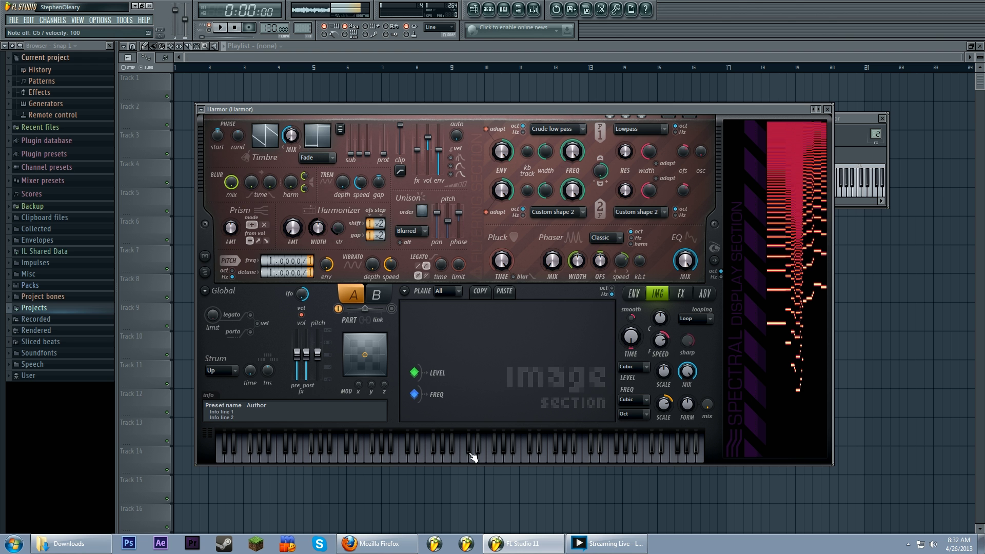
left_click_drag(476, 110, 475, 112)
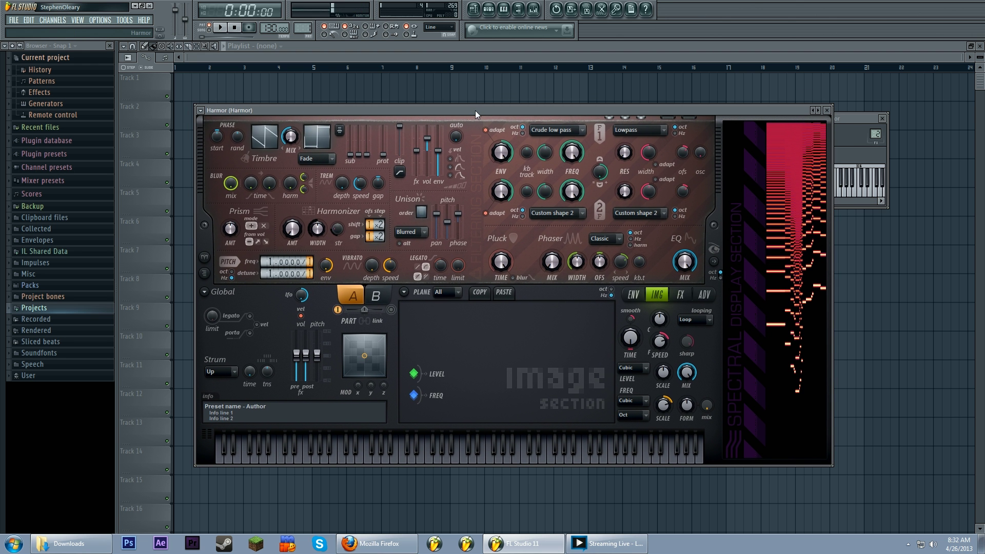
Step: Expand the Vocals folder under Packs in the browser and bring the end of the VOC samples into view
left_click(30, 286)
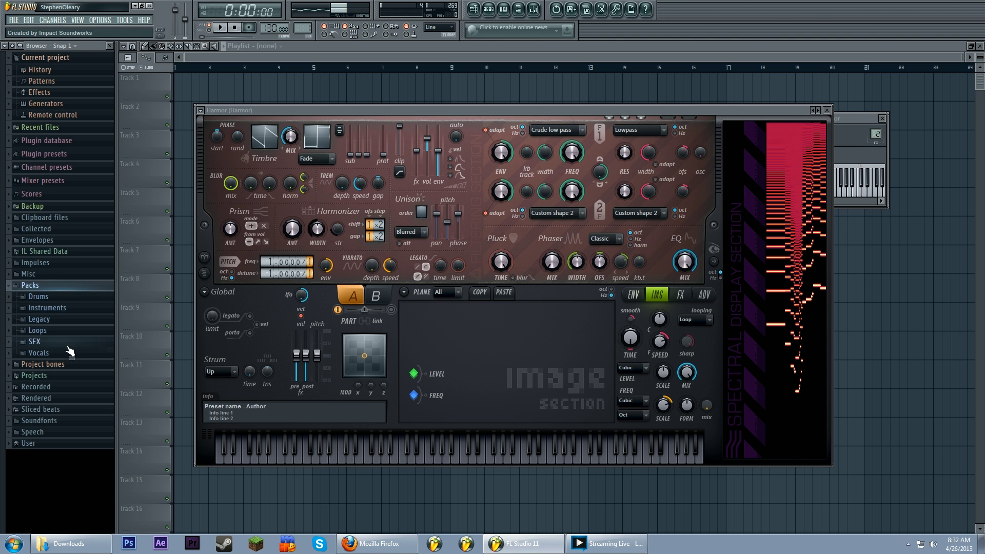
left_click(73, 354)
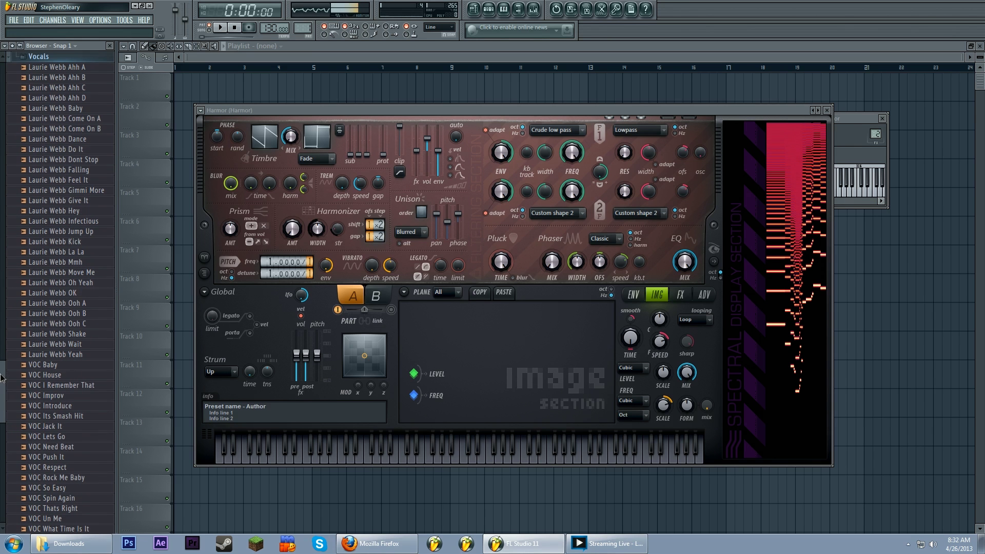
left_click_drag(3, 366, 3, 367)
left_click_drag(319, 109, 319, 111)
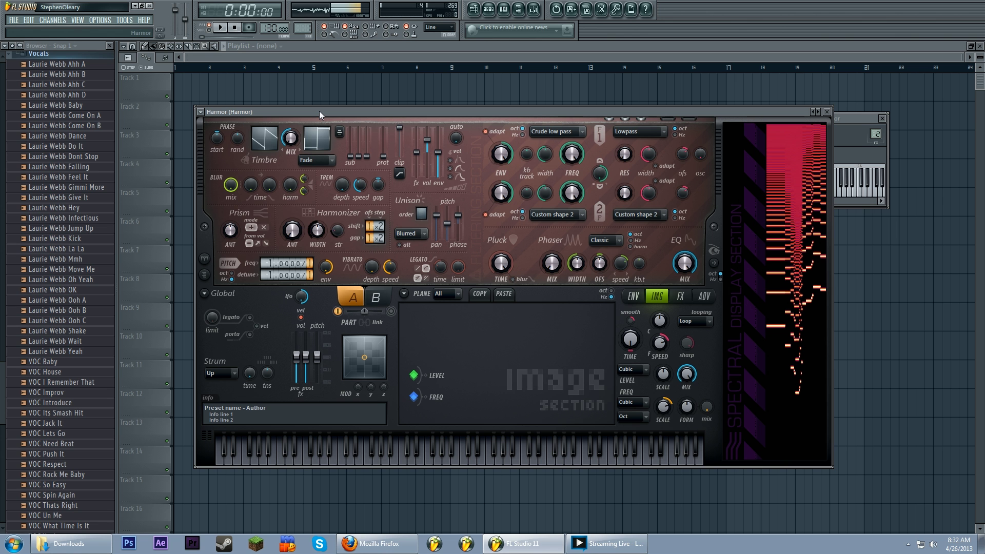
left_click_drag(3, 393, 4, 461)
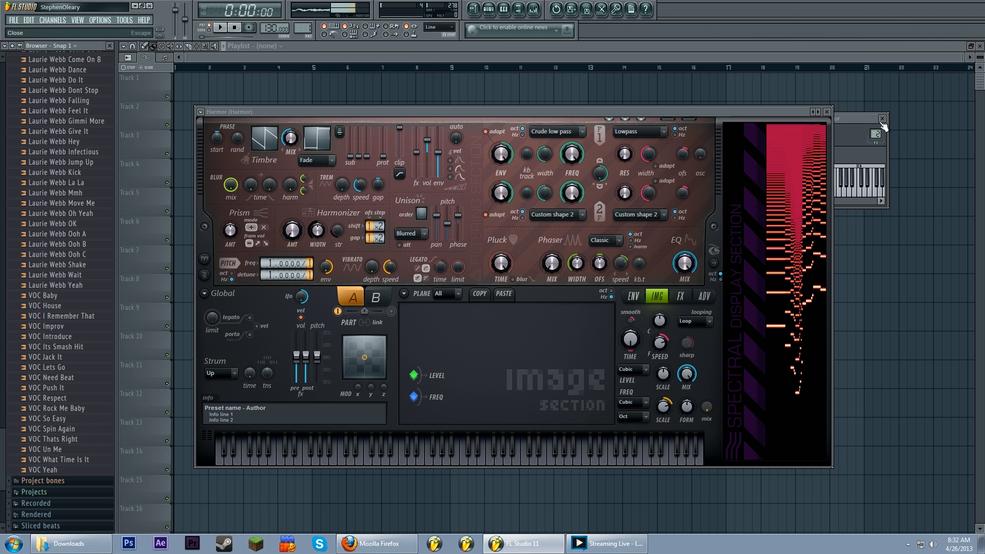
Step: Play C5 to hear Harmor's default sound before loading any audio
key("z")
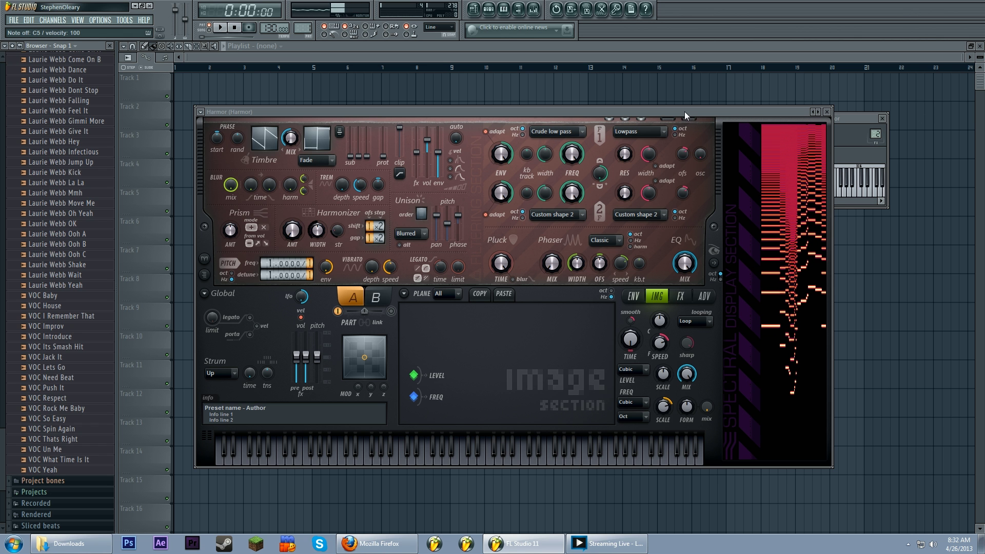
left_click_drag(650, 110, 650, 109)
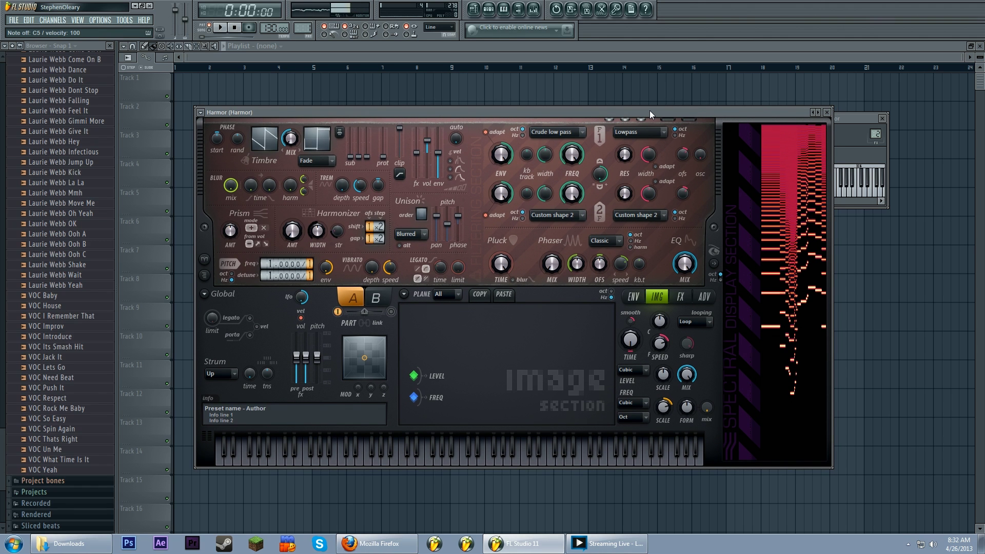
left_click_drag(417, 114, 414, 112)
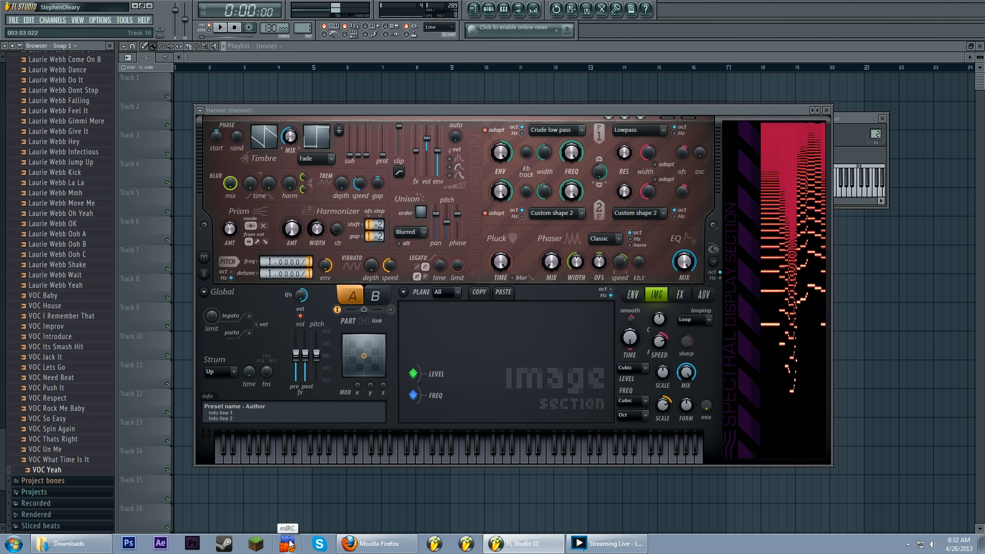
Step: Preview the VOC Yeah sample and load it from the browser into Harmor's image section
left_click(50, 469)
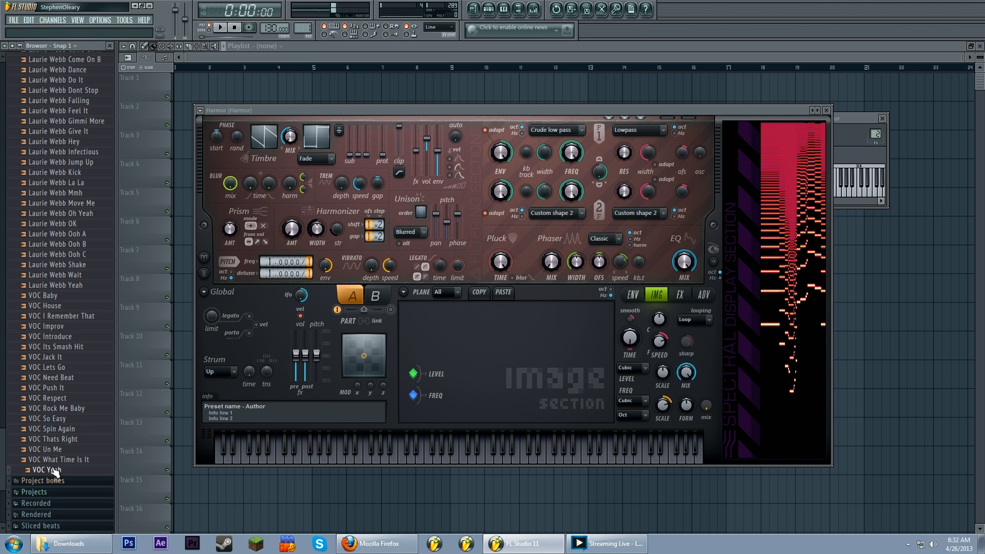
left_click(632, 295)
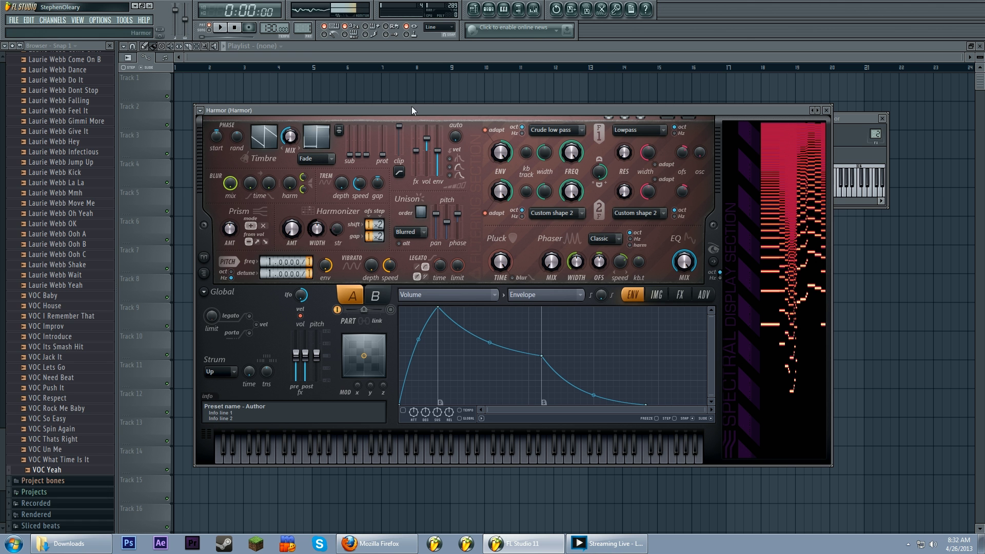
left_click_drag(415, 111, 416, 108)
left_click(658, 291)
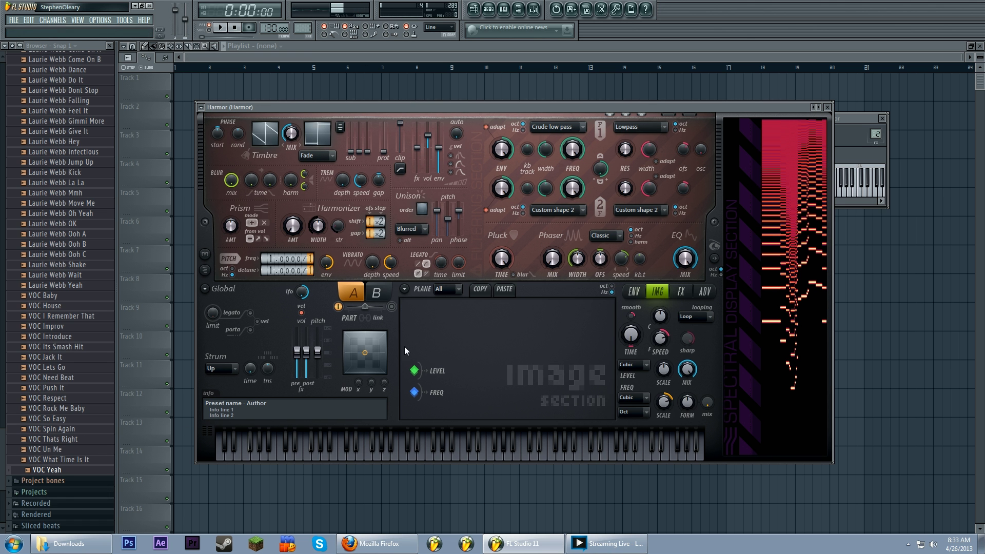
left_click_drag(50, 469, 473, 354)
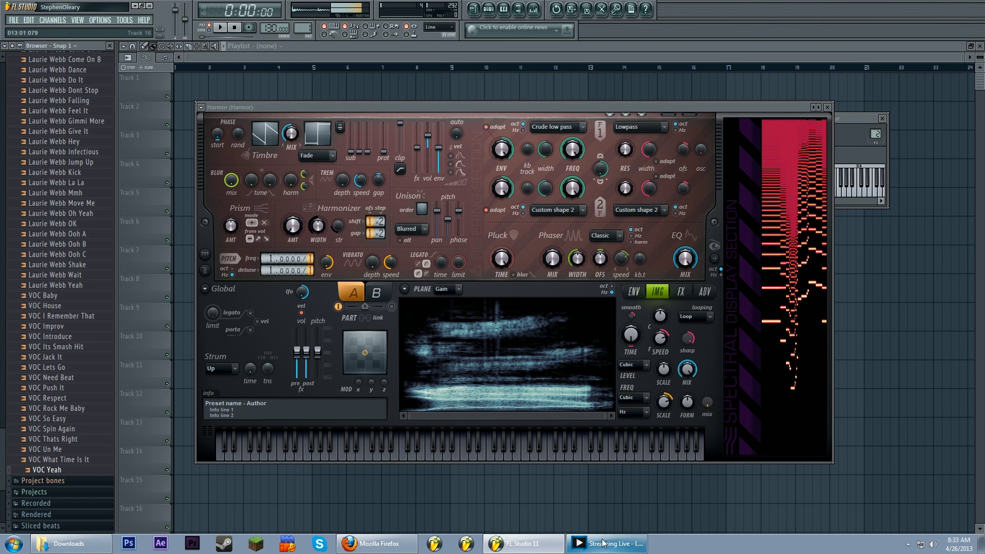
Step: Load VOC Yeah through the image section's option to analyze an audio file
left_click(405, 290)
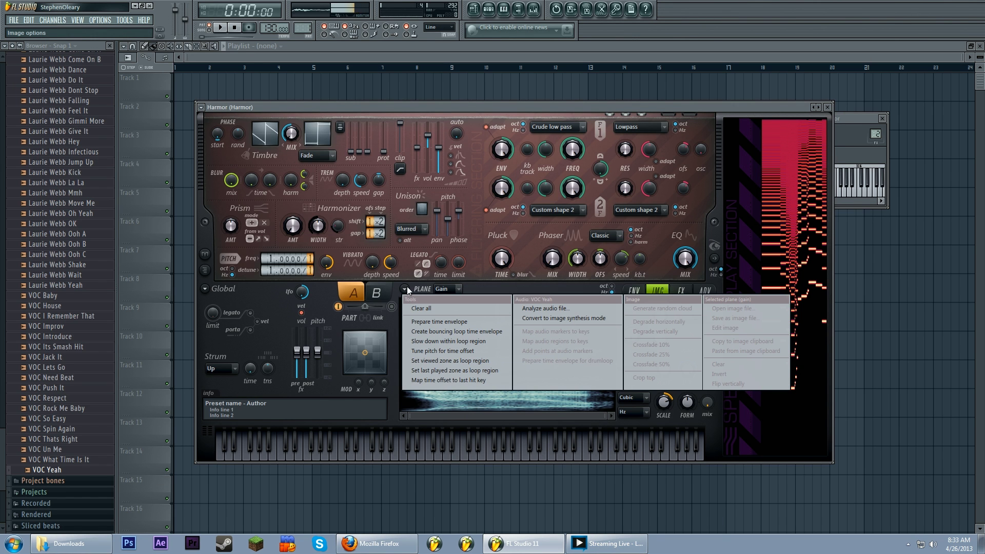
left_click(573, 309)
left_click_drag(789, 187, 815, 372)
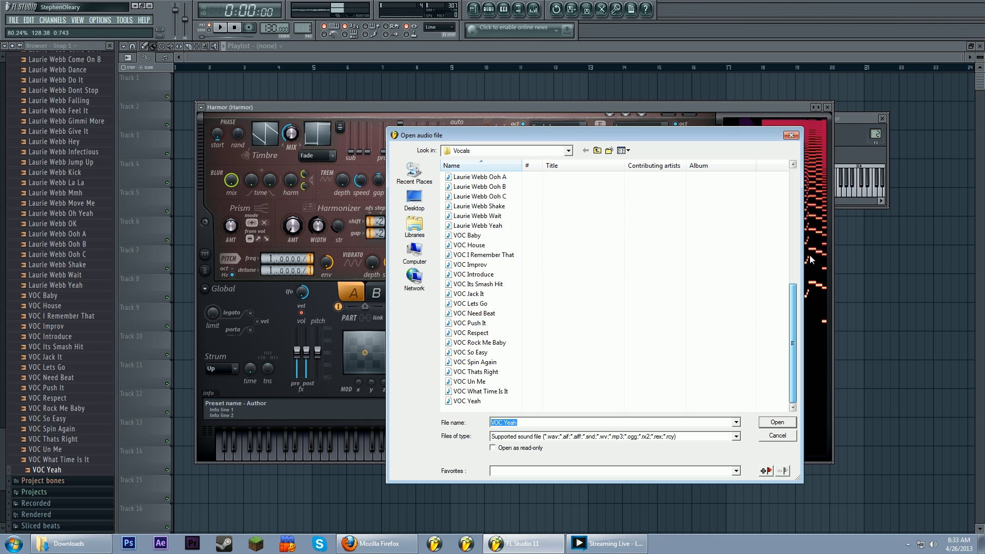
key("Return")
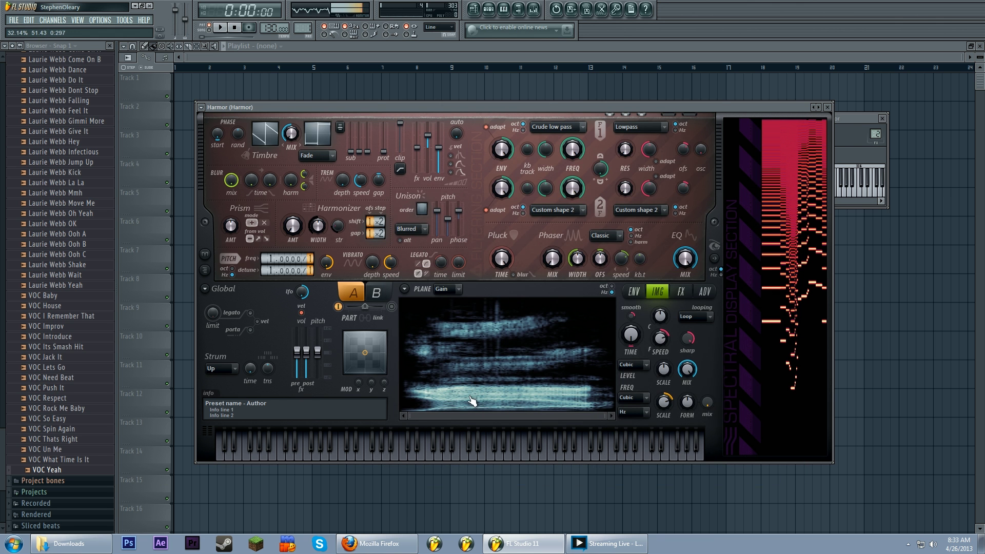
Step: Audition the resynthesized vocal at C5, and set Harmor's image/resynthesis mode to High precision
key("q")
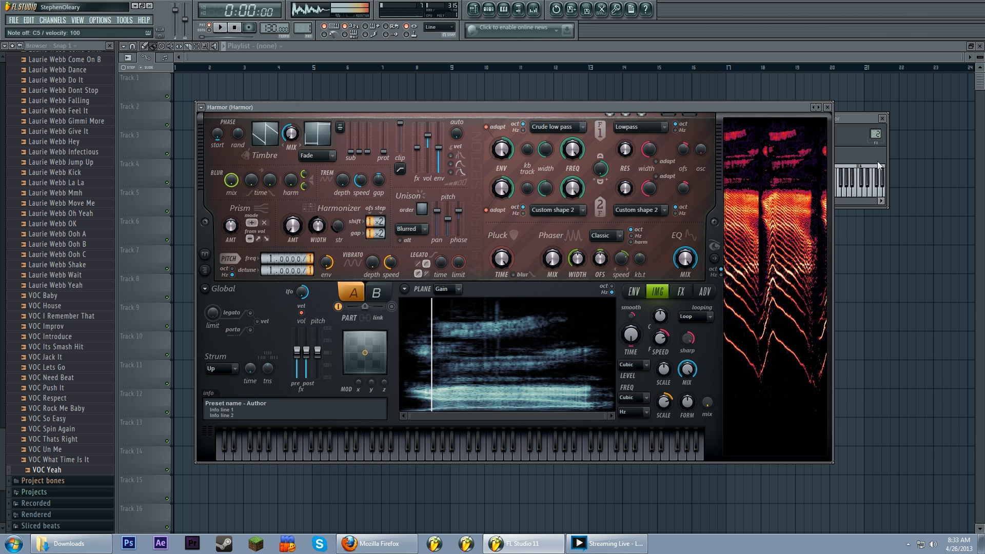
left_click(705, 291)
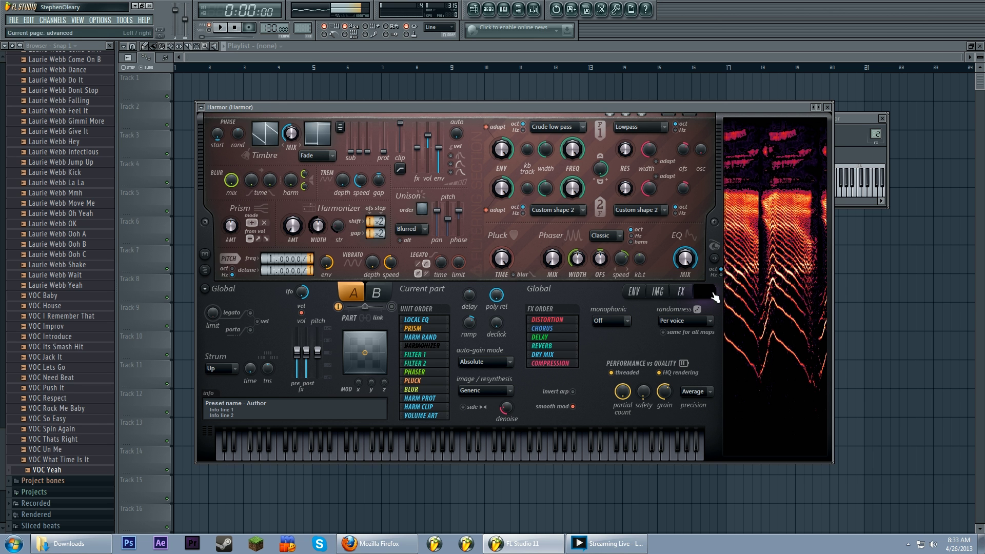
left_click(501, 385)
left_click(500, 407)
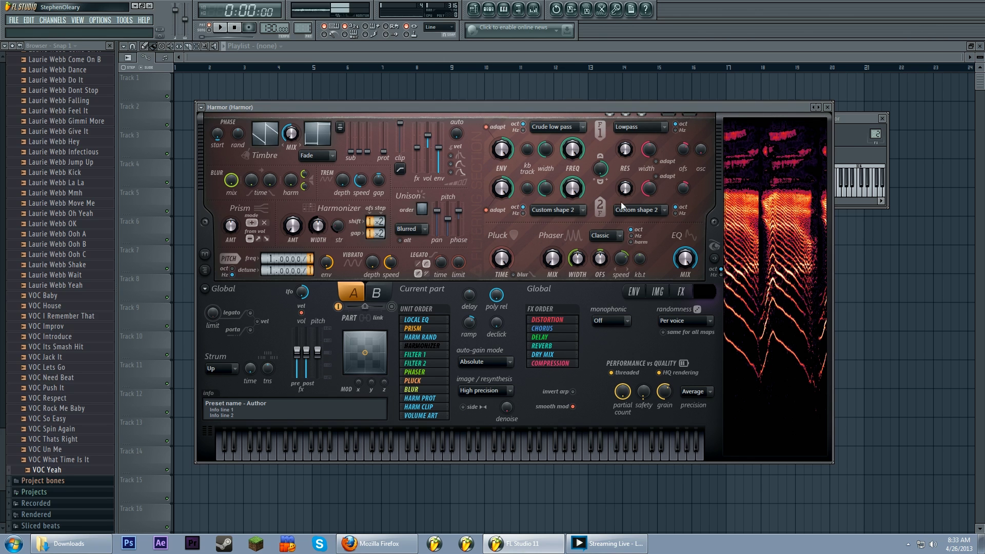
left_click(659, 293)
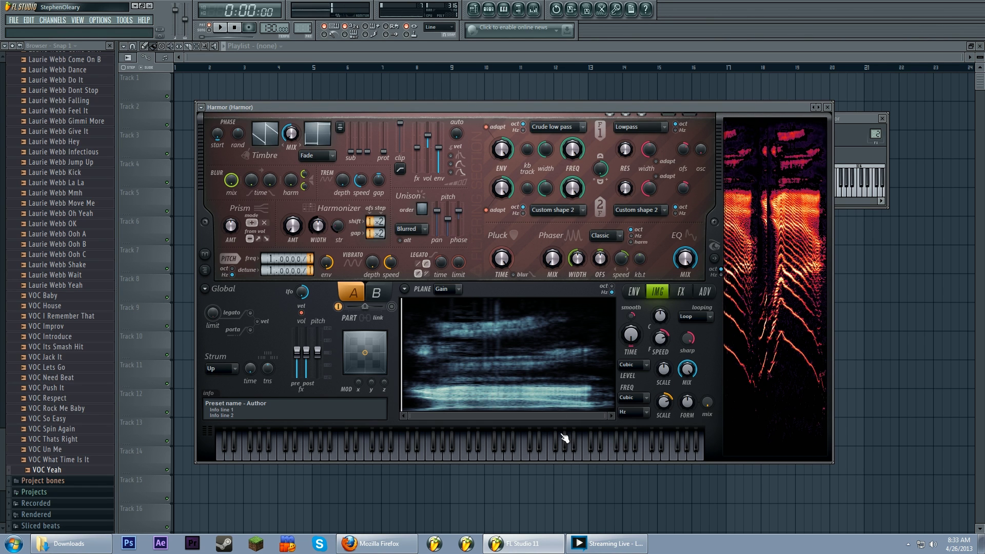
Step: Play notes at several pitches to audition the high-precision resynthesis of the vocal
left_click(552, 439)
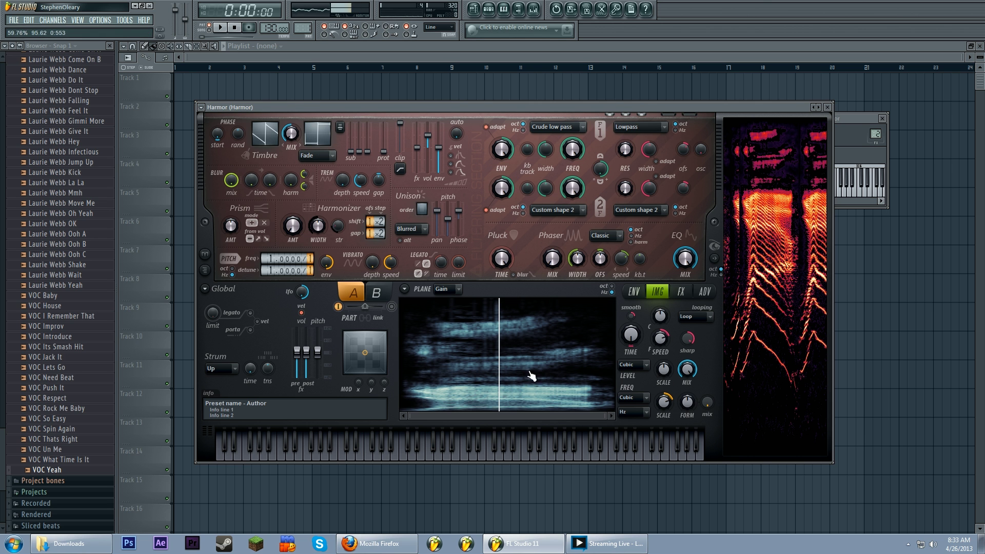
mouse_move(605, 418)
left_mouse_down()
mouse_move(413, 418)
mouse_move(607, 417)
left_mouse_up()
key("v")
key("e")
key("b")
key("r")
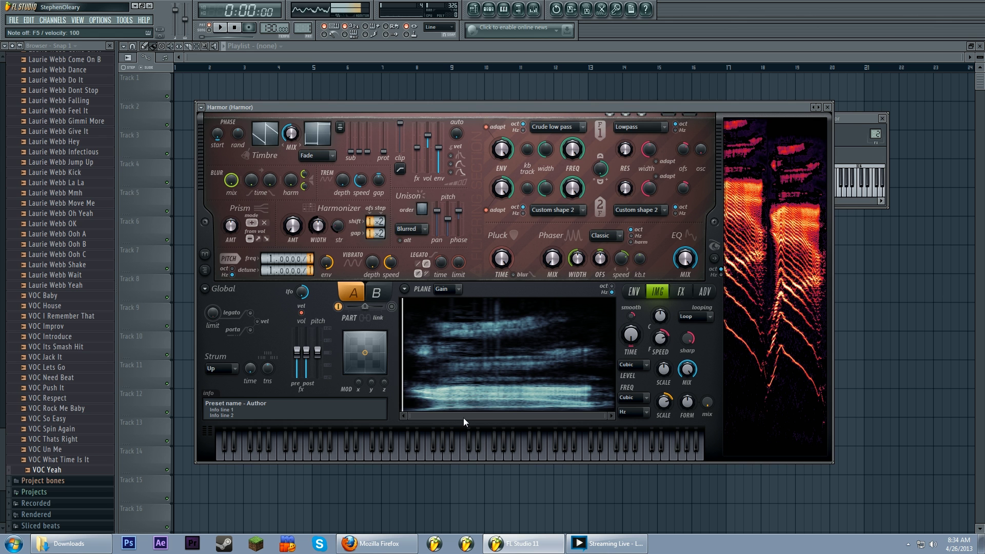
key("d")
key("v")
key("g")
key("n")
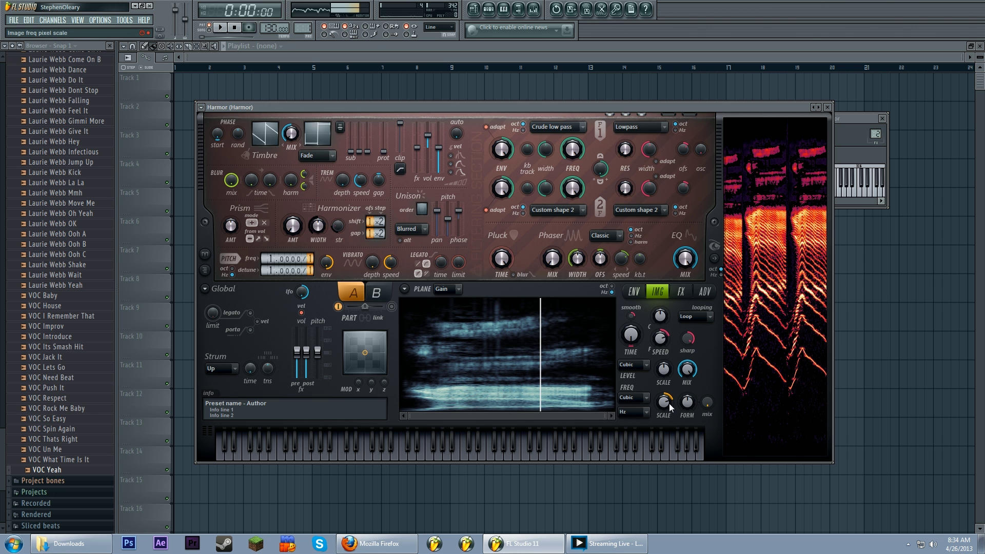
Step: Reduce the image frequency pixel scale to its centre to flatten the vocal's pitch, and raise the harmonic protection slider to maximum
left_click_drag(608, 415, 638, 417)
left_click(621, 436)
left_click(620, 436)
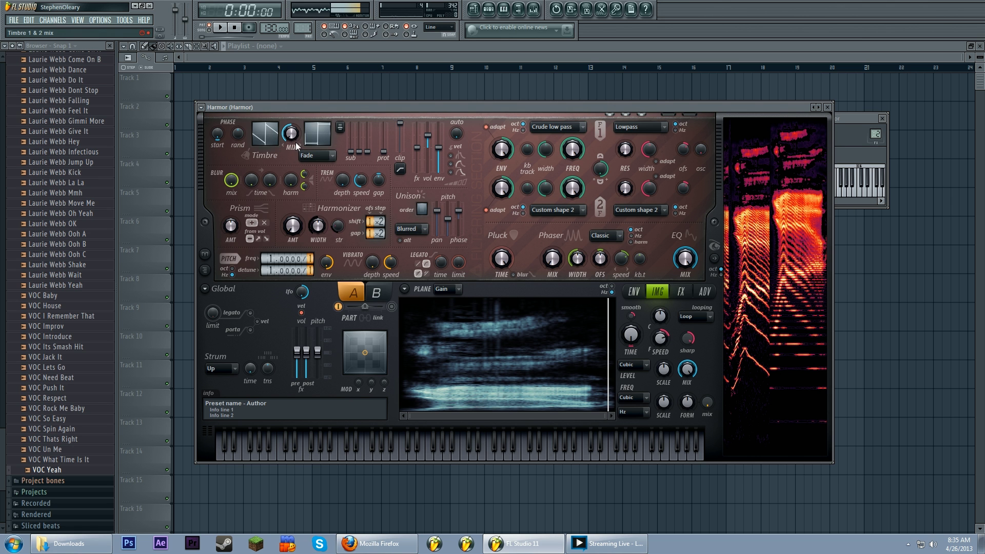
key("q")
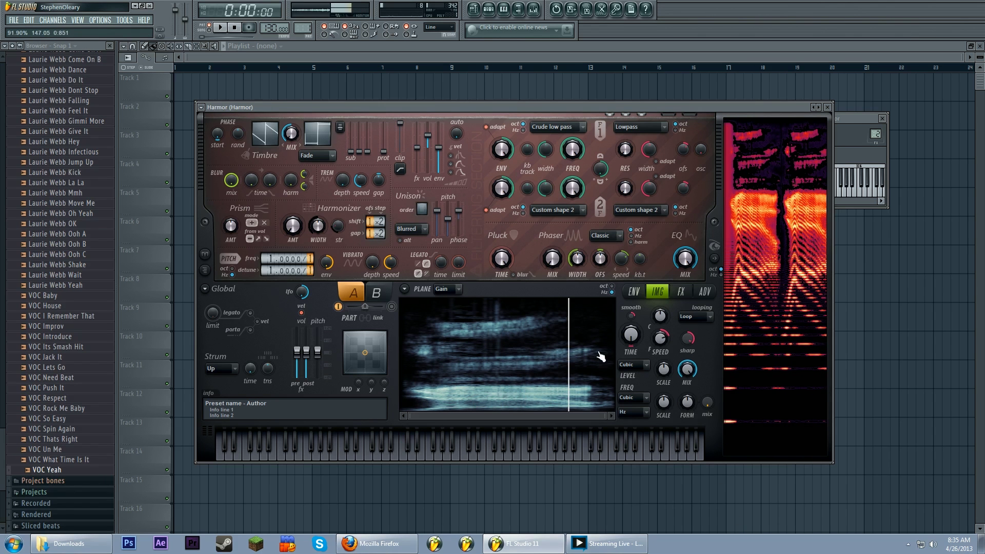
left_click_drag(384, 152, 384, 124)
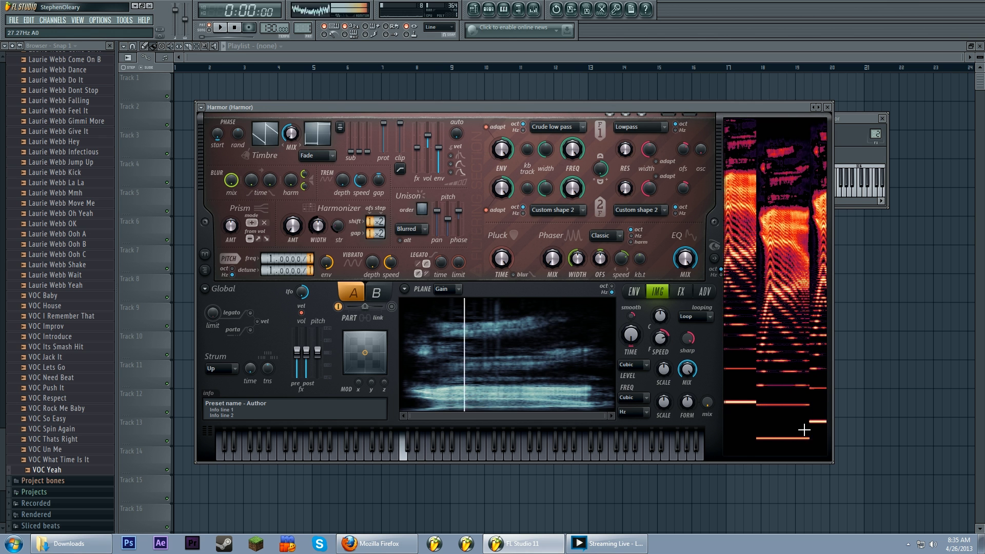
Step: Test the image level mix and play a melody with the flattened vocal at different pitches
mouse_move(688, 369)
left_mouse_down()
mouse_move(687, 390)
mouse_move(687, 369)
left_mouse_up()
key("z")
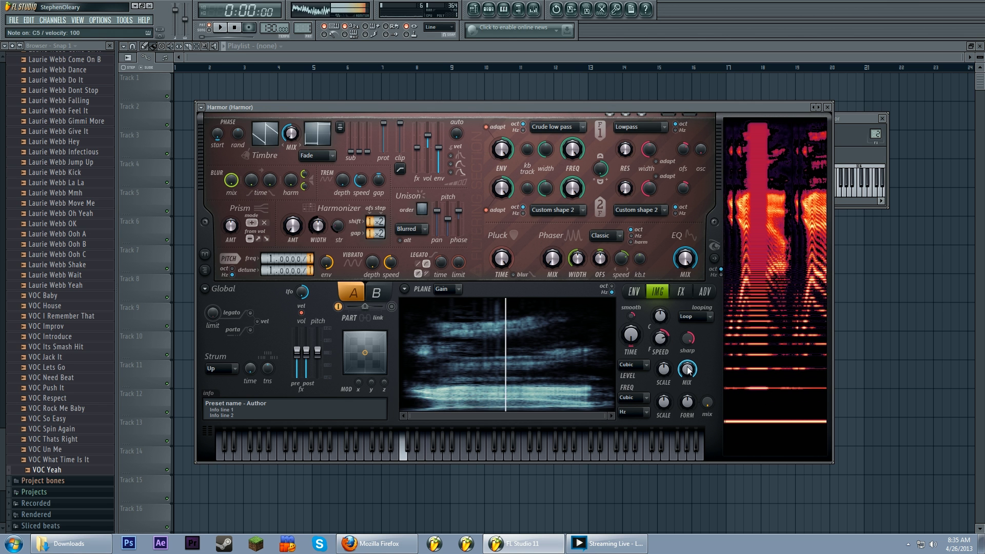
key("v")
key("e")
key("t")
key("n")
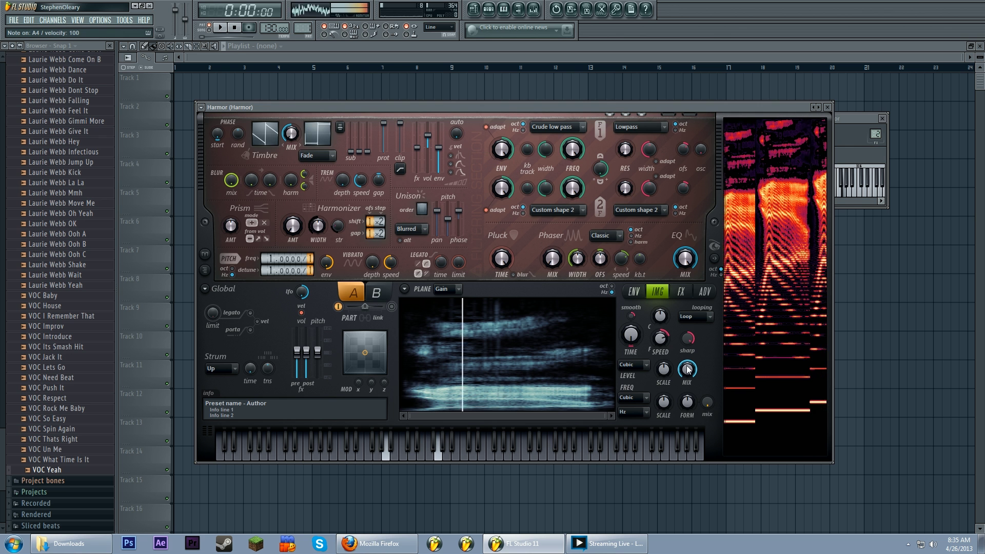
key("t")
key("n")
key("t")
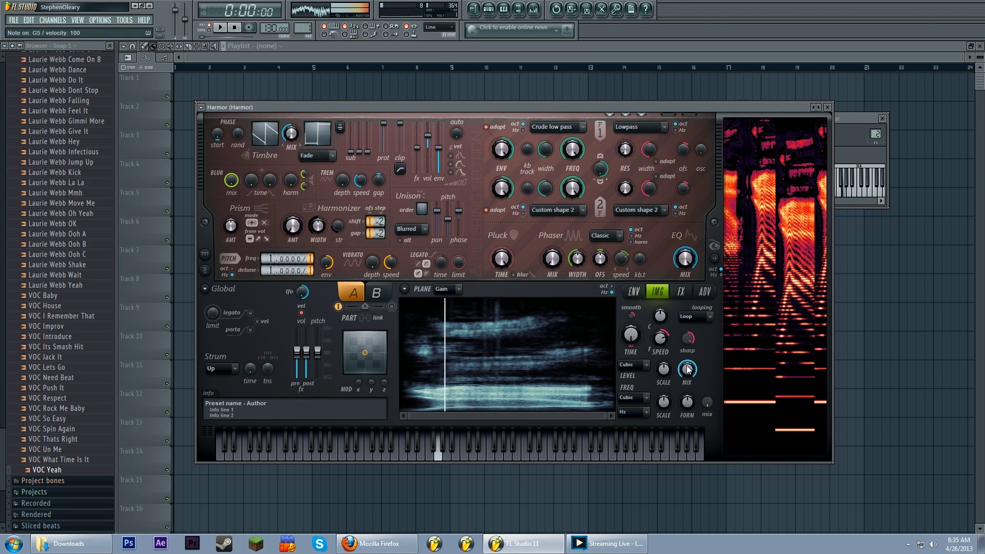
key("q")
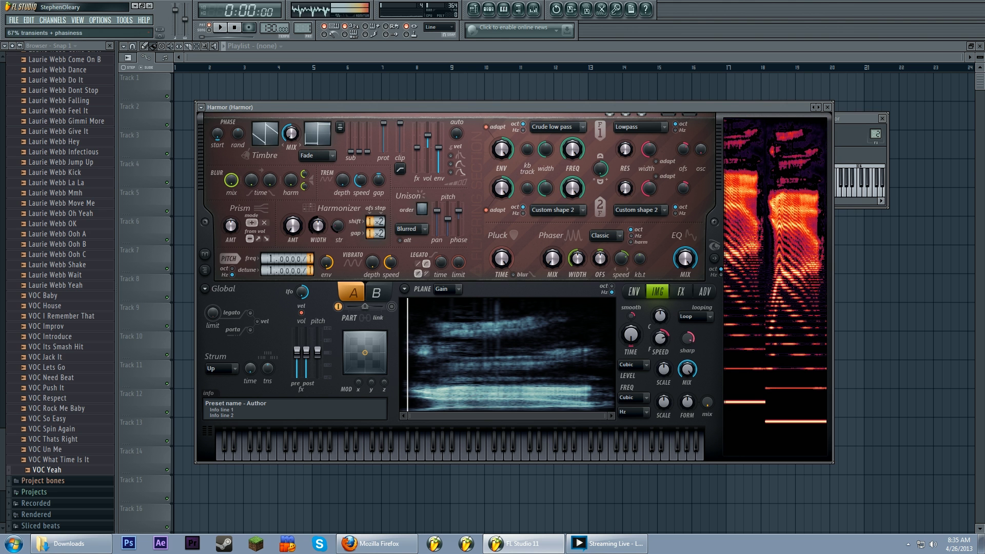
Step: Lower the image sharpness to its minimum and play the vocal at several pitches
left_click_drag(690, 340, 690, 355)
key("q")
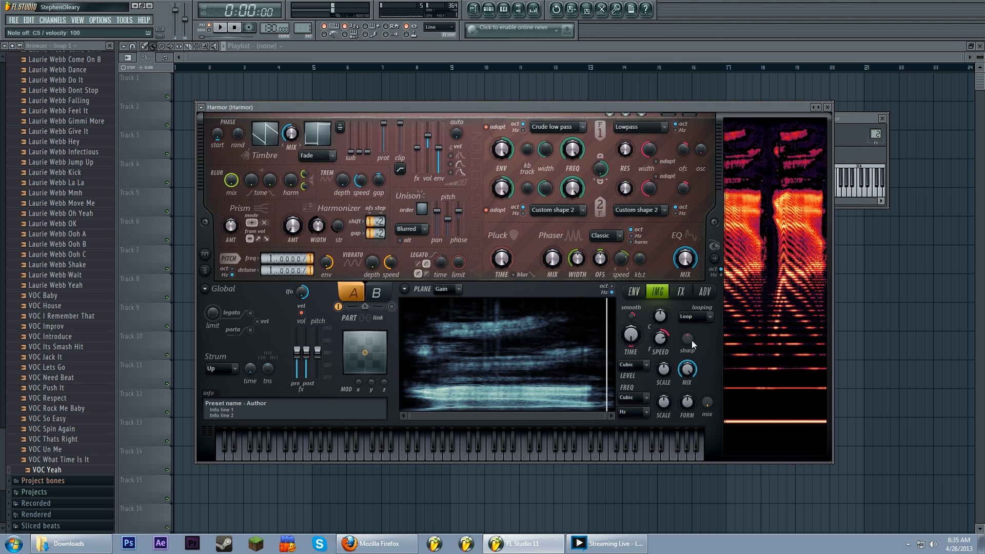
key("r")
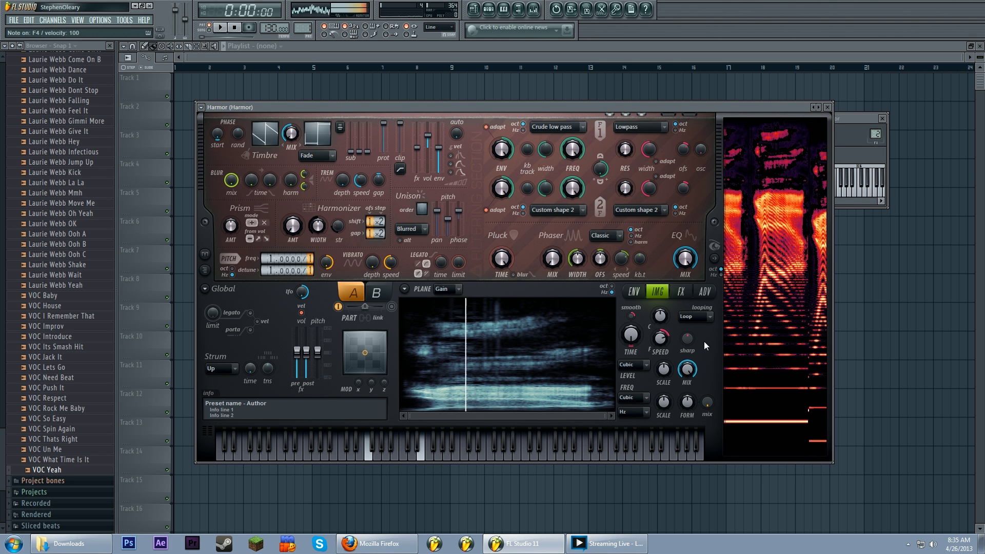
key("u")
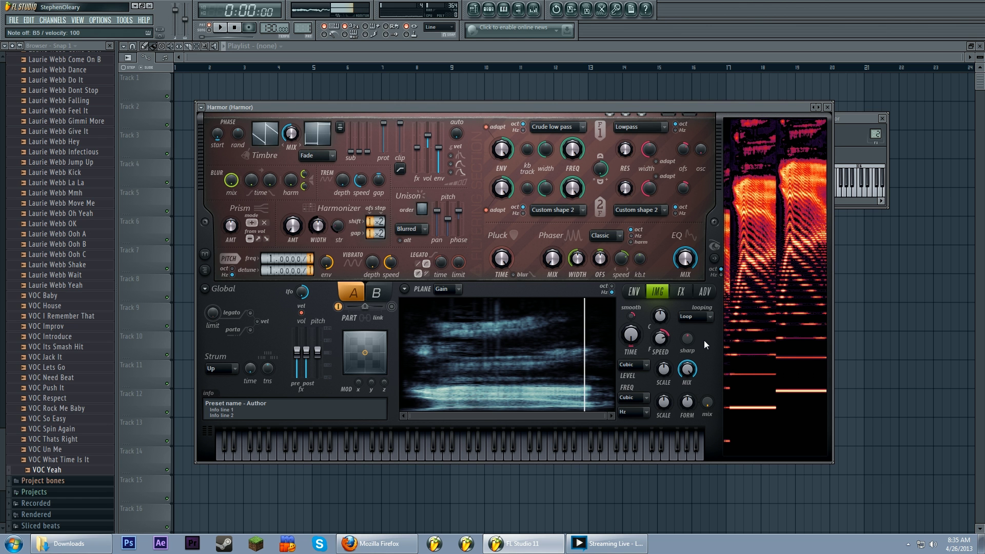
key("q")
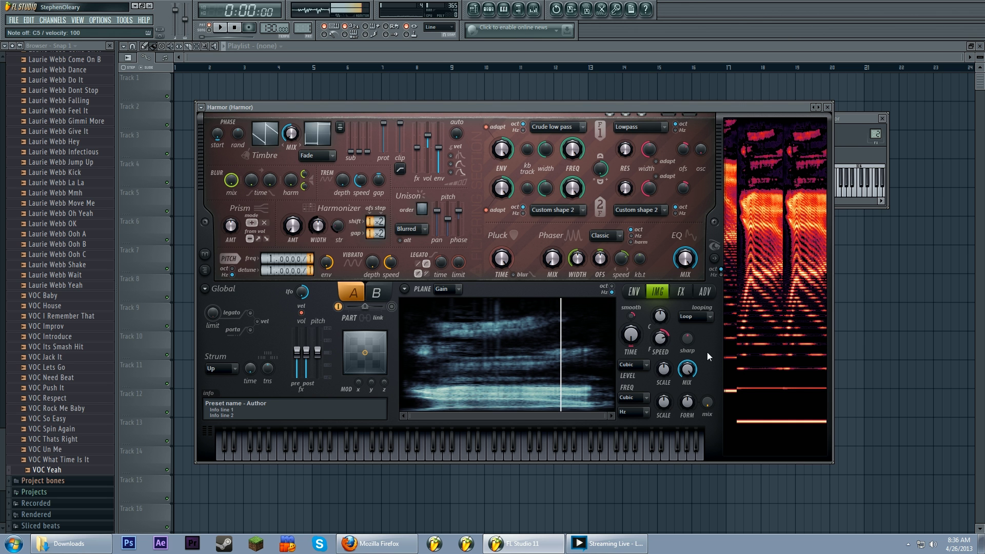
Step: Reduce the image fine speed to zero to freeze playback, and move the image time offset through the vocal while auditioning C5
key("z")
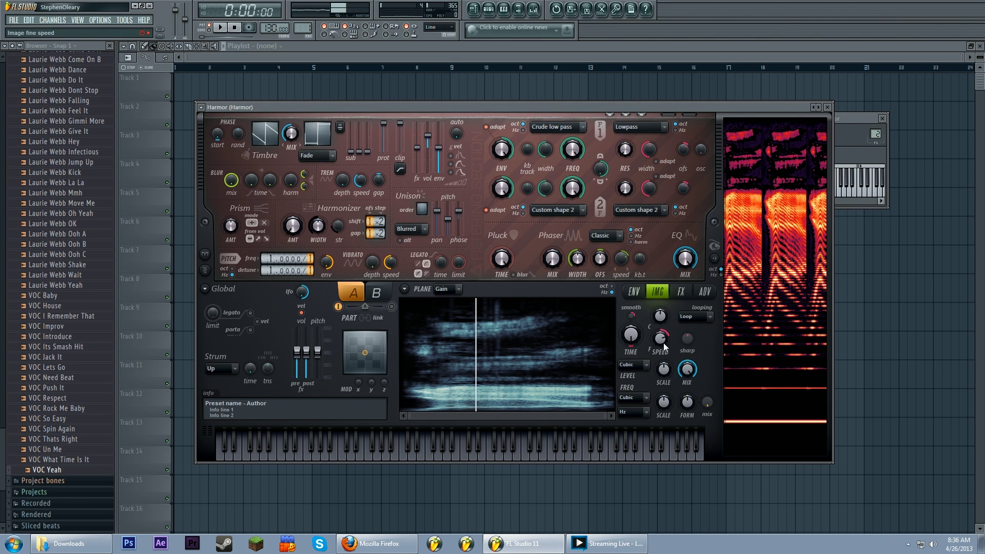
key("z")
left_click_drag(663, 339, 663, 373)
key("z")
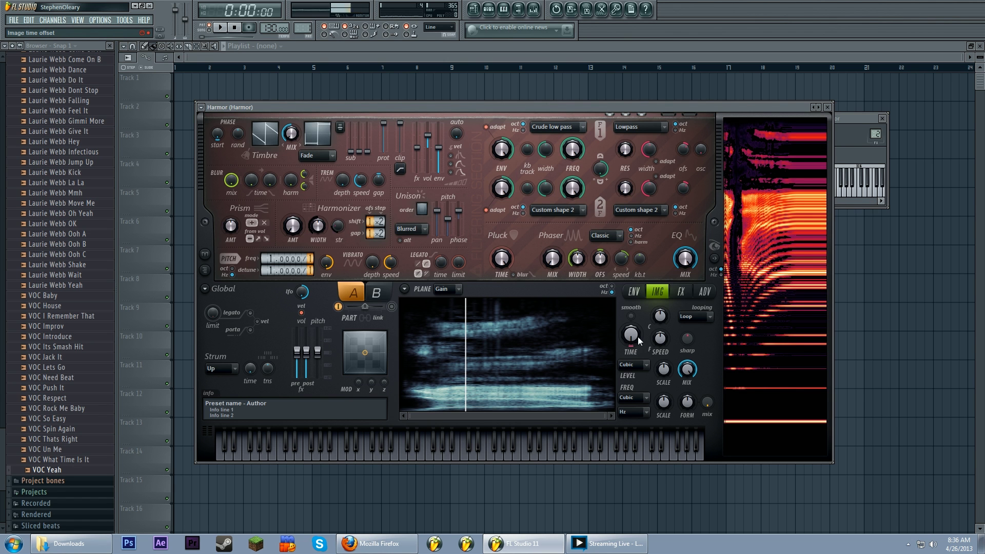
key("z")
left_click_drag(638, 337, 631, 311)
Step: Play a melody on the frozen slice of the vocal, using notes across two octaves
key("c")
key("x")
key("e")
key("b")
key("w")
key("q")
key("x")
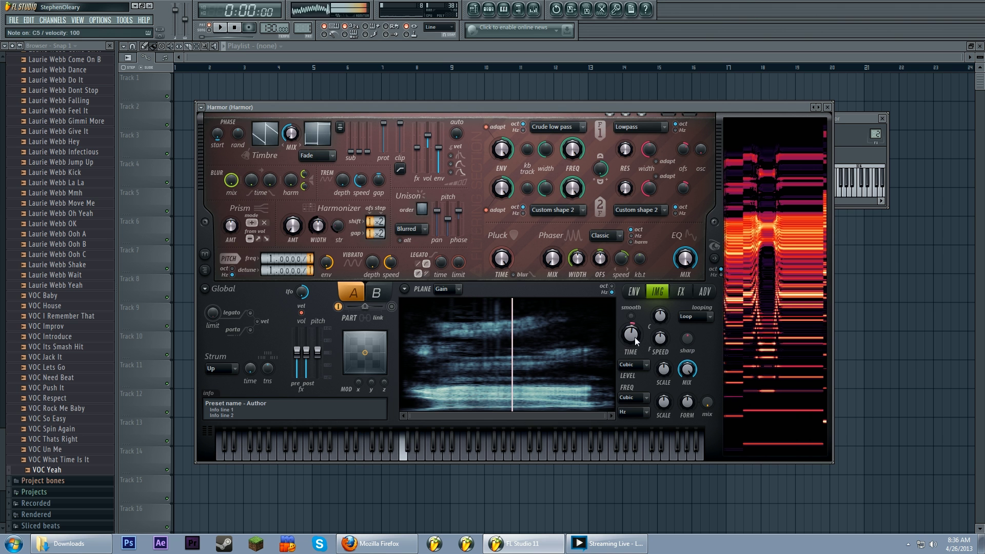
key("q")
key("w")
key("e")
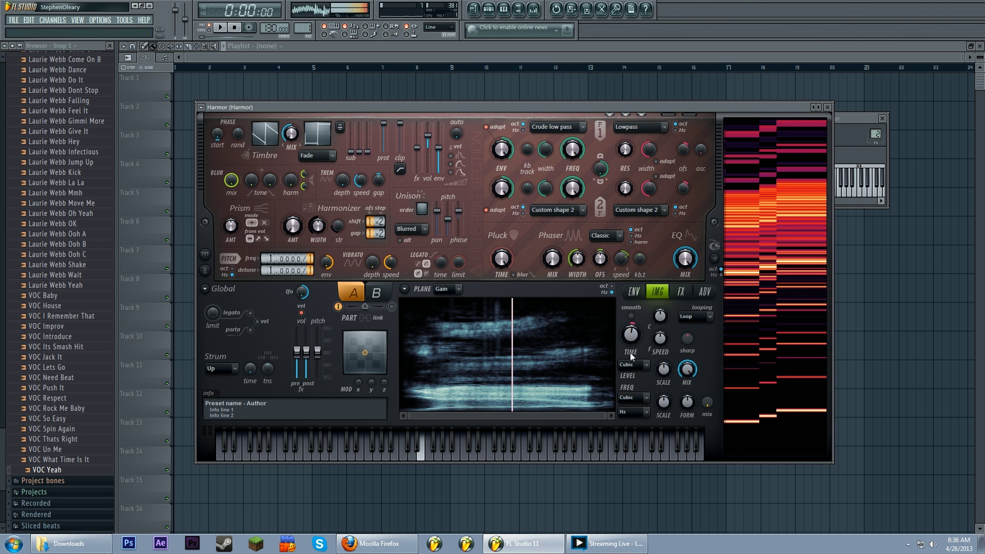
key("q")
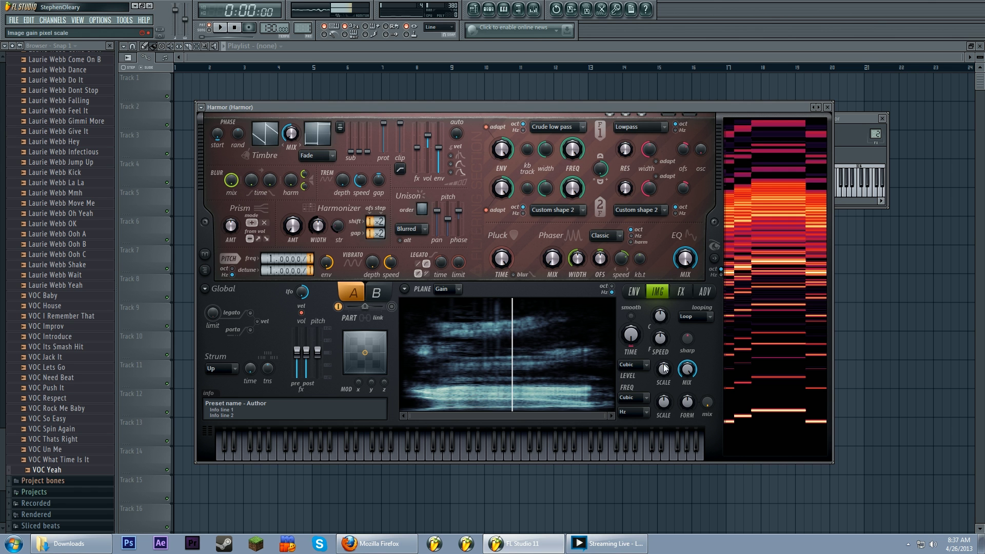
Step: Raise the image frequency pixel scale, scrub the time offset through the vocal, restore the fine speed, and audition the pitch variation
left_click(667, 404)
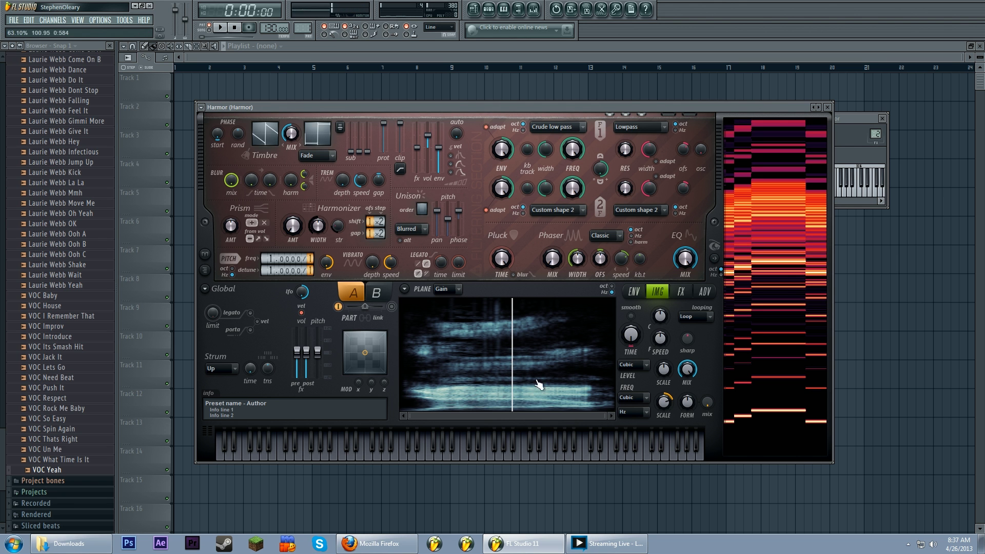
key("z")
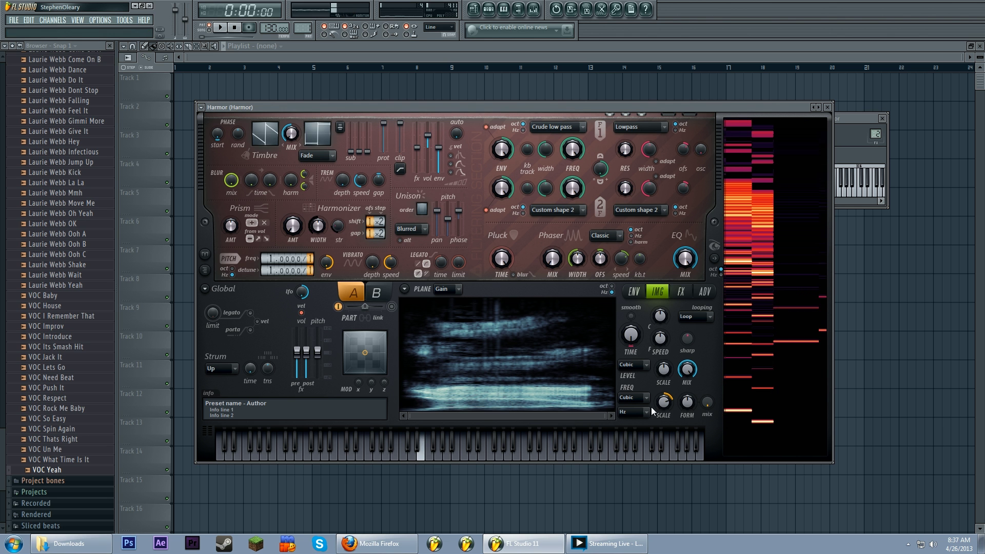
left_click_drag(429, 385, 462, 384)
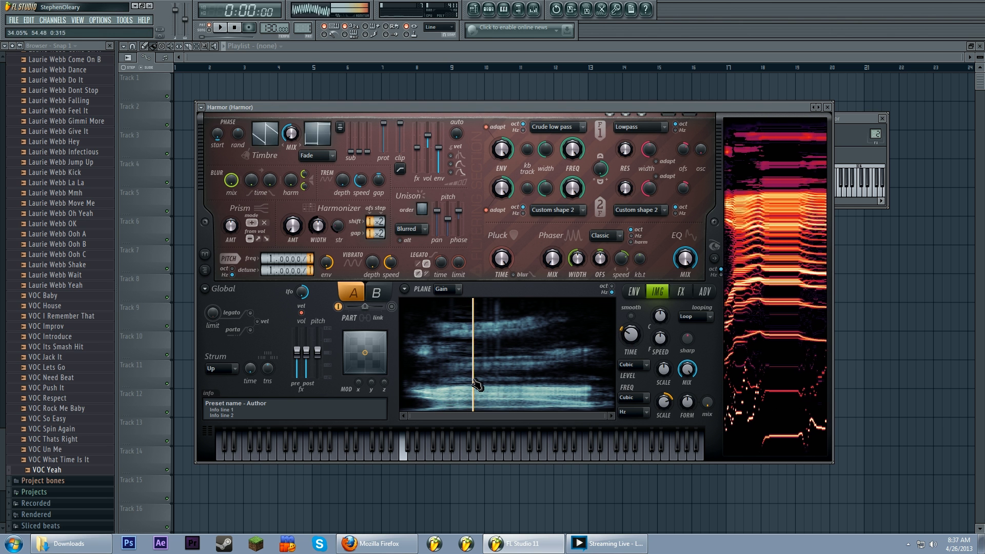
left_click(666, 339)
key("z")
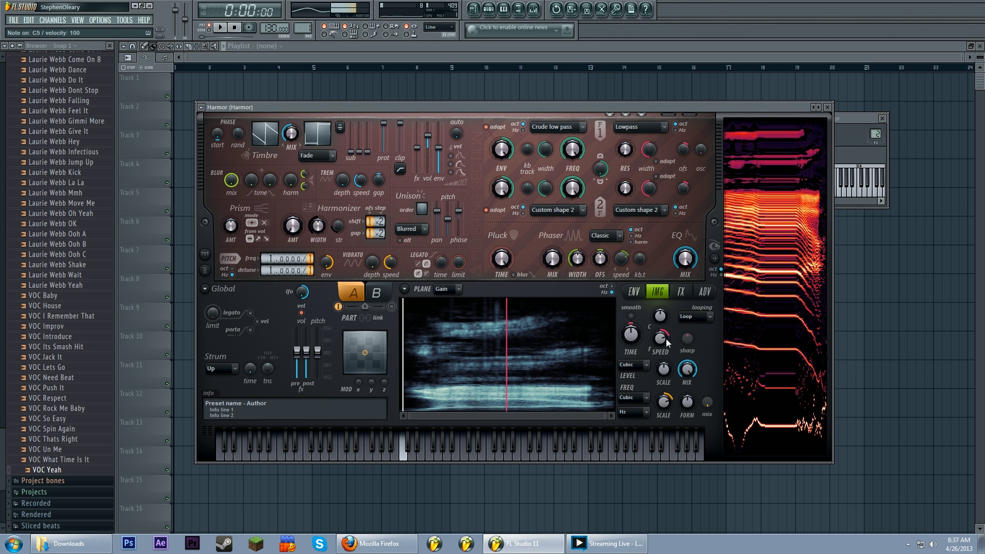
key("z")
Step: Test the image frequency pixel scale at 200%, return it to 0%, and audition the vocal at C5
left_click_drag(663, 403, 663, 425)
key("z")
left_click_drag(665, 405, 667, 406)
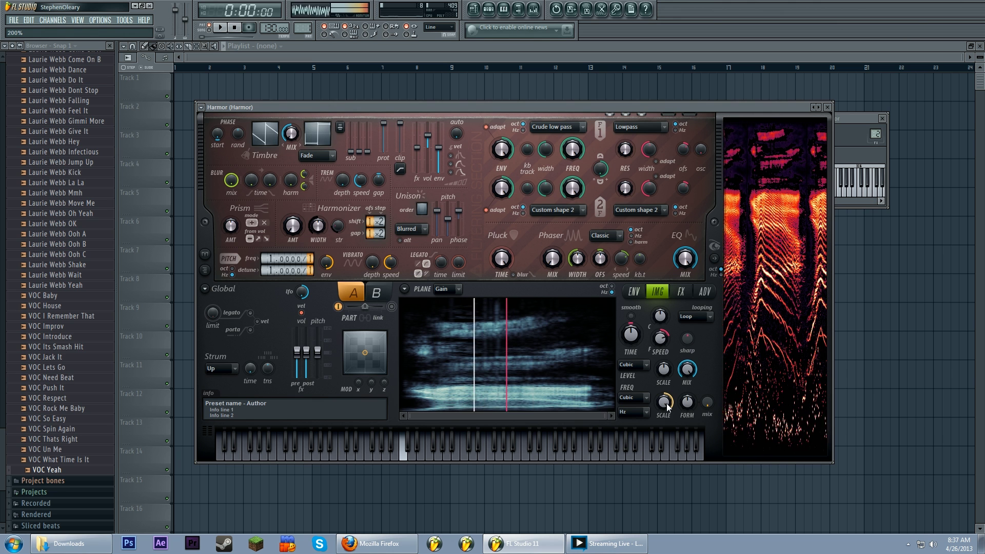
left_click_drag(663, 405, 663, 431)
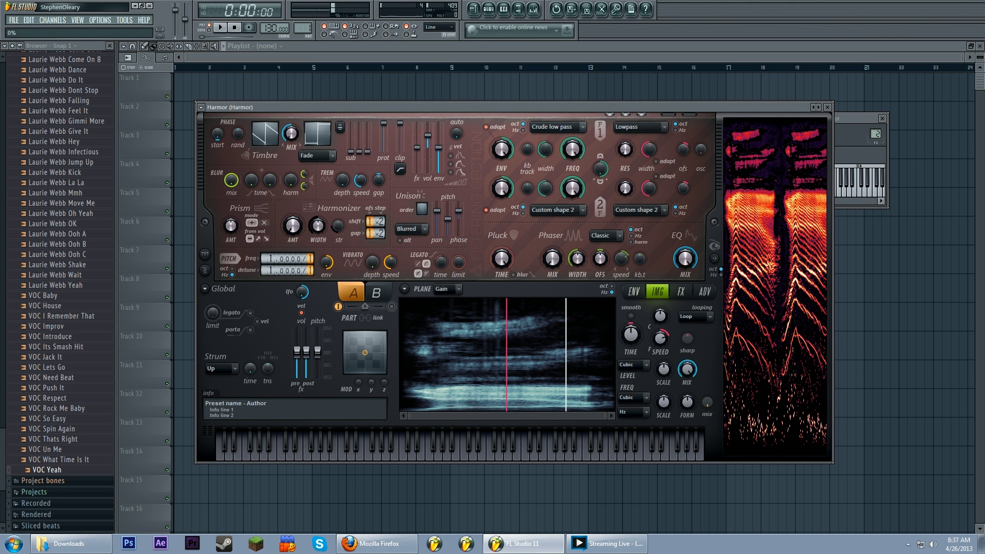
key("z")
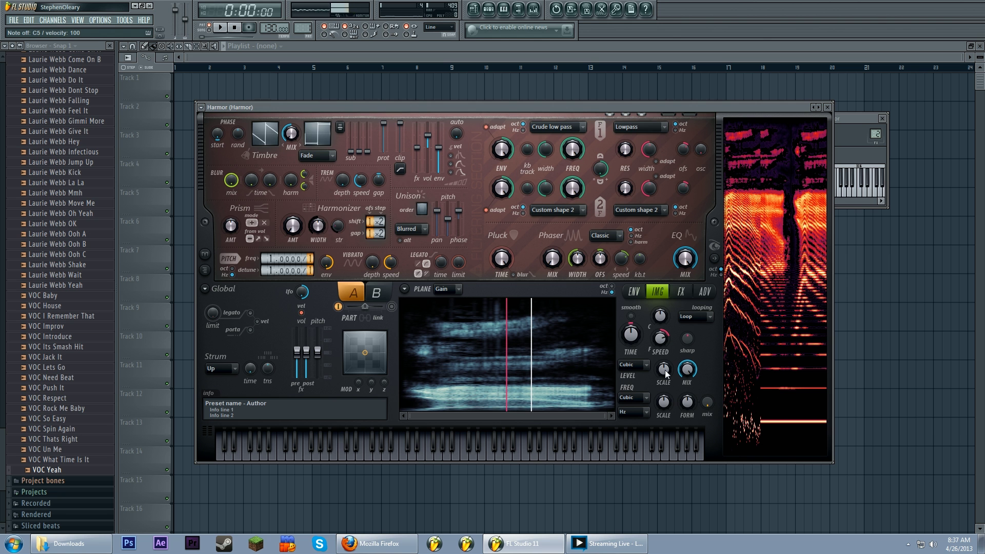
Step: Freeze the image playback again and scrub the time offset through the vocal while auditioning C5
key("z")
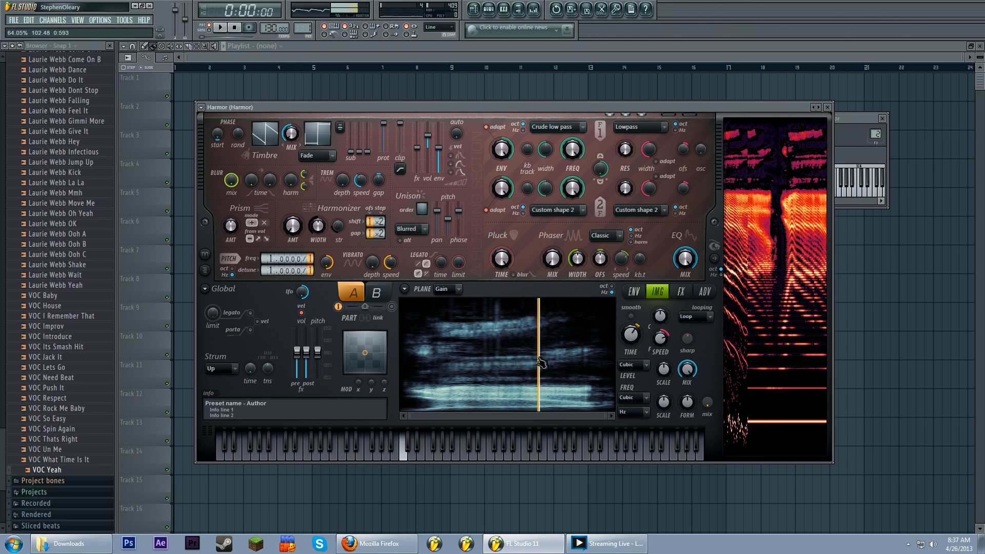
key("z")
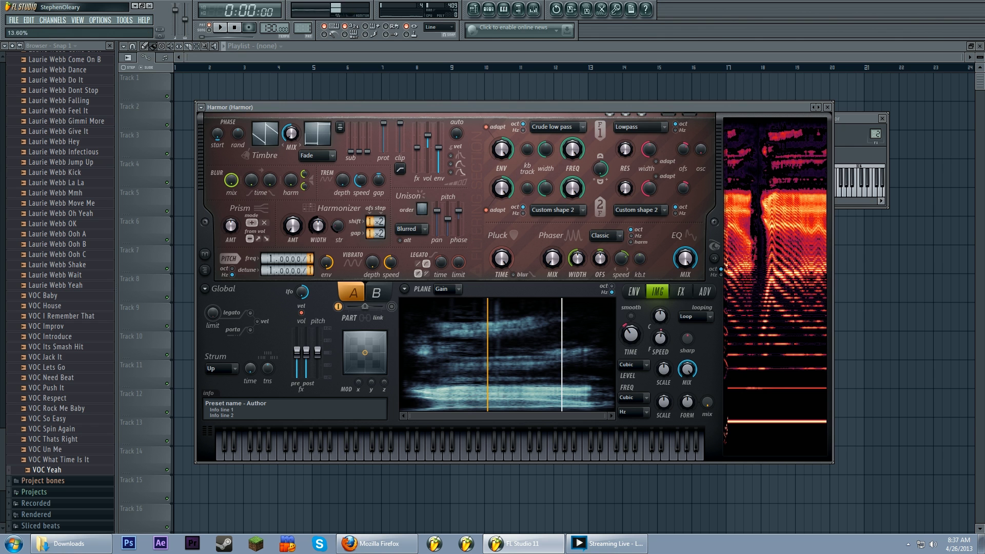
key("z")
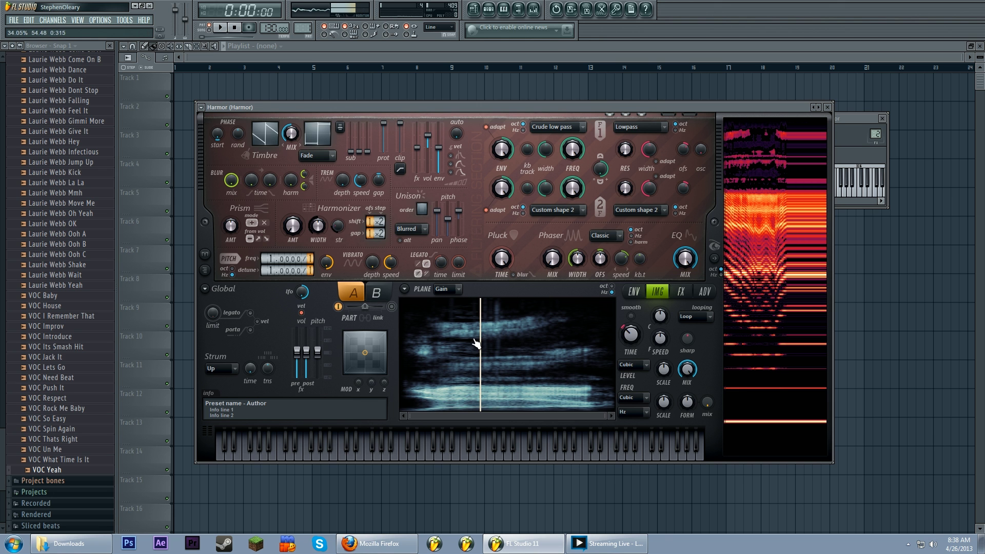
Step: Test a higher image gain pixel scale while scrubbing back and forth through the frozen vocal, and reset the scale
left_click_drag(665, 373, 665, 370)
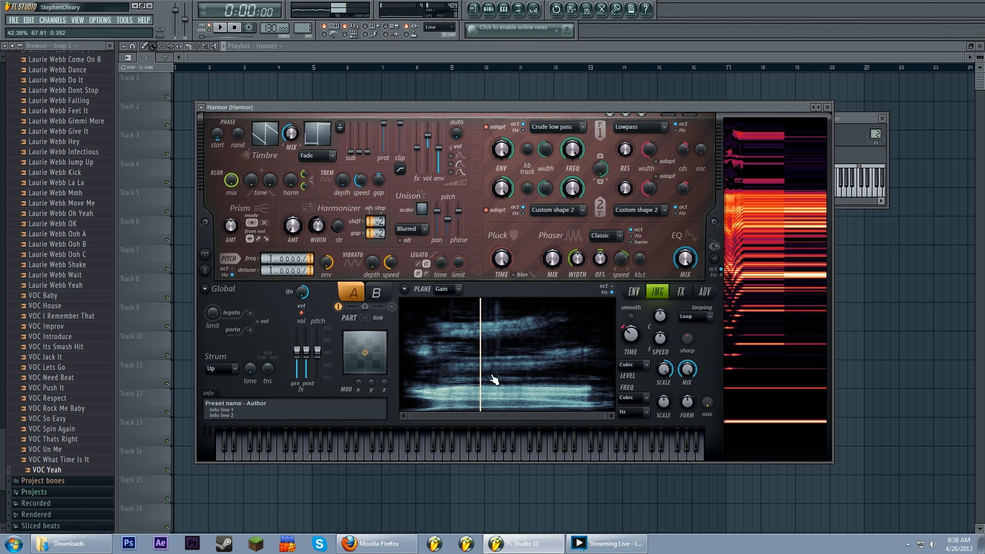
key("m")
mouse_move(442, 373)
left_mouse_down()
mouse_move(430, 376)
mouse_move(584, 376)
mouse_move(431, 373)
mouse_move(556, 377)
left_mouse_up()
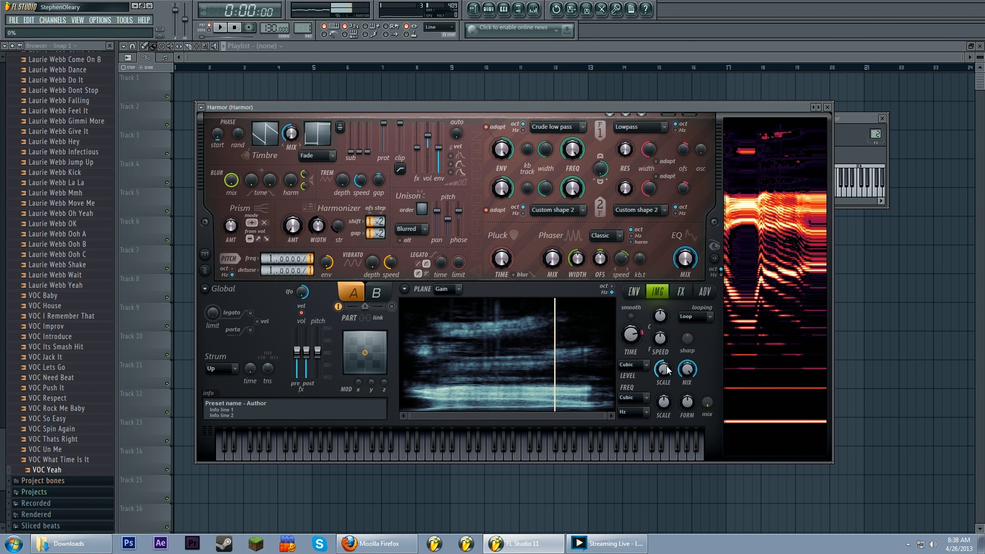
key("z")
mouse_move(556, 346)
left_mouse_down()
mouse_move(415, 347)
mouse_move(585, 347)
mouse_move(436, 348)
mouse_move(521, 346)
left_mouse_up()
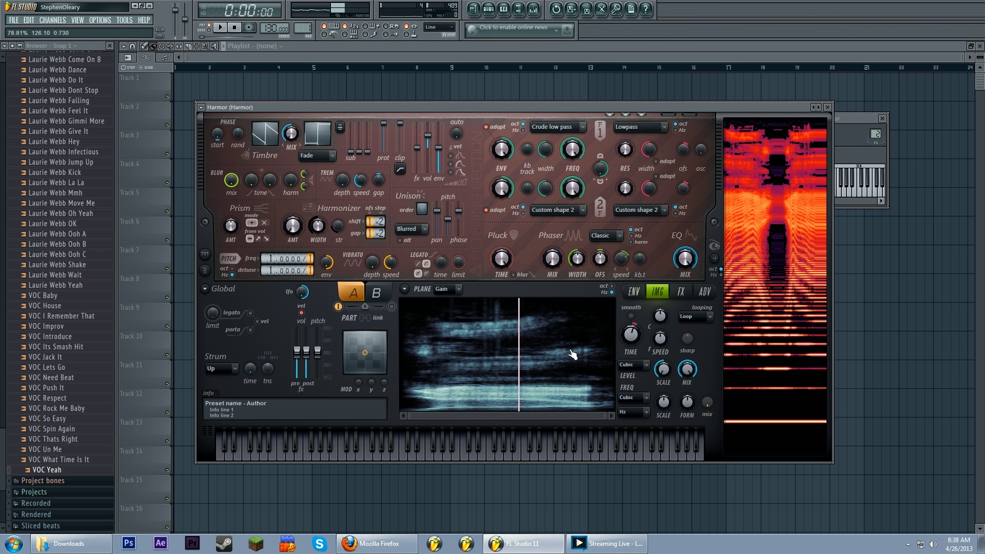
left_click(467, 364)
left_click_drag(464, 361, 460, 388)
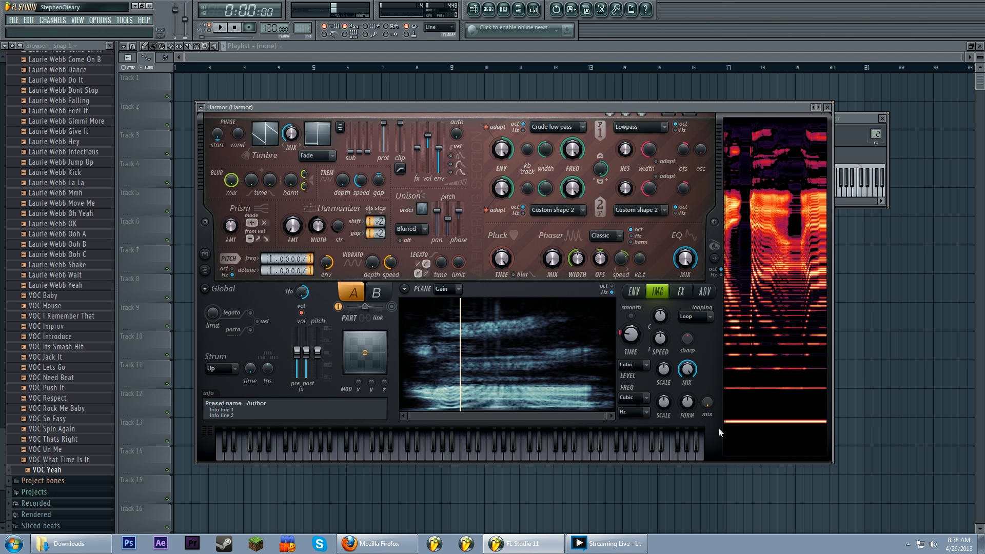
Step: Raise the image formant shift mix to maximum and play the frozen vocal at several pitches
mouse_move(687, 404)
left_mouse_down()
mouse_move(687, 415)
mouse_move(687, 403)
left_mouse_up()
key("z")
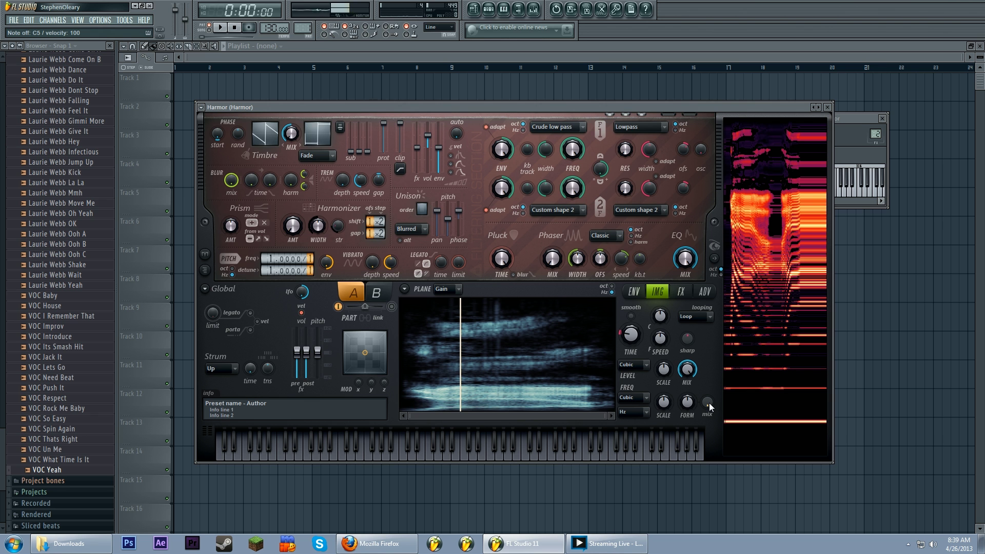
key("z")
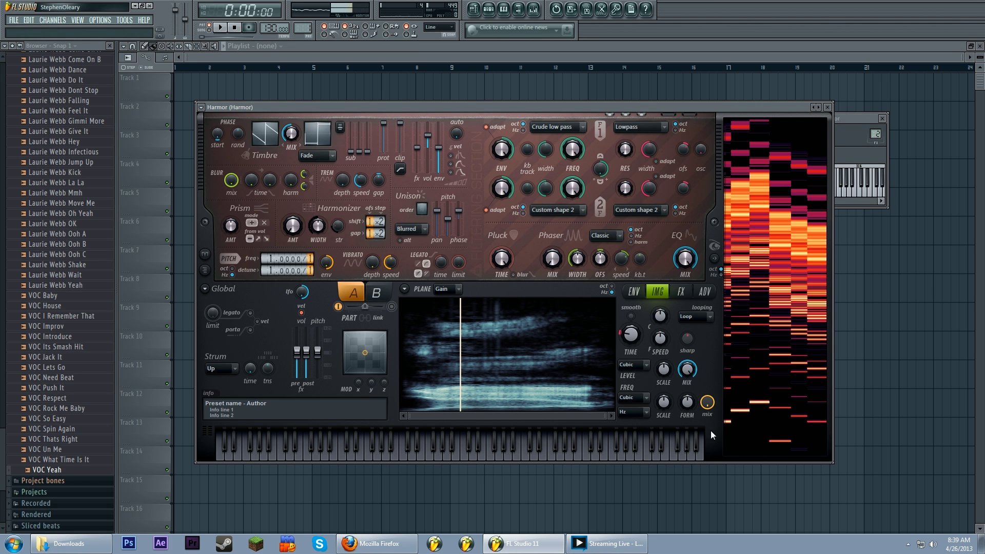
key("e")
key("v")
key("c")
key("x")
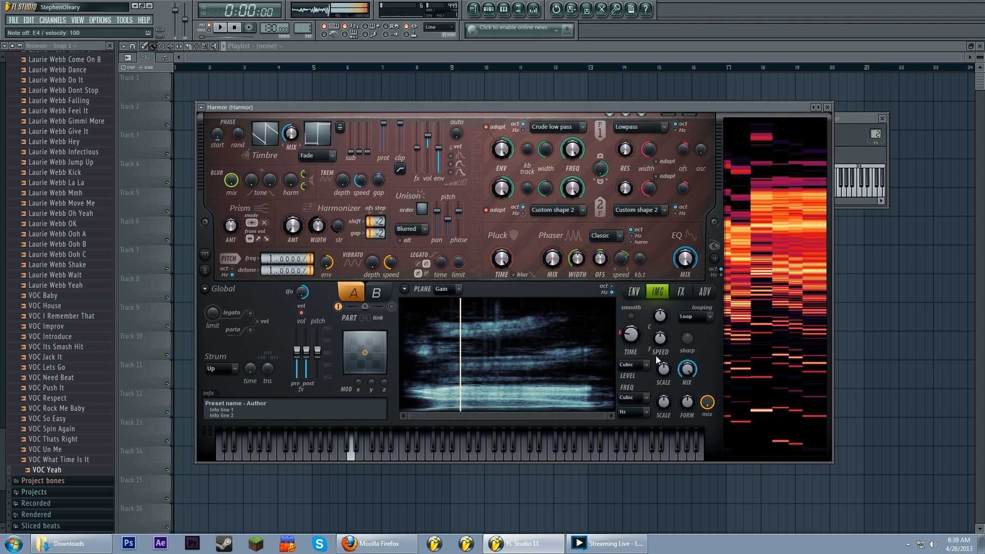
key("n")
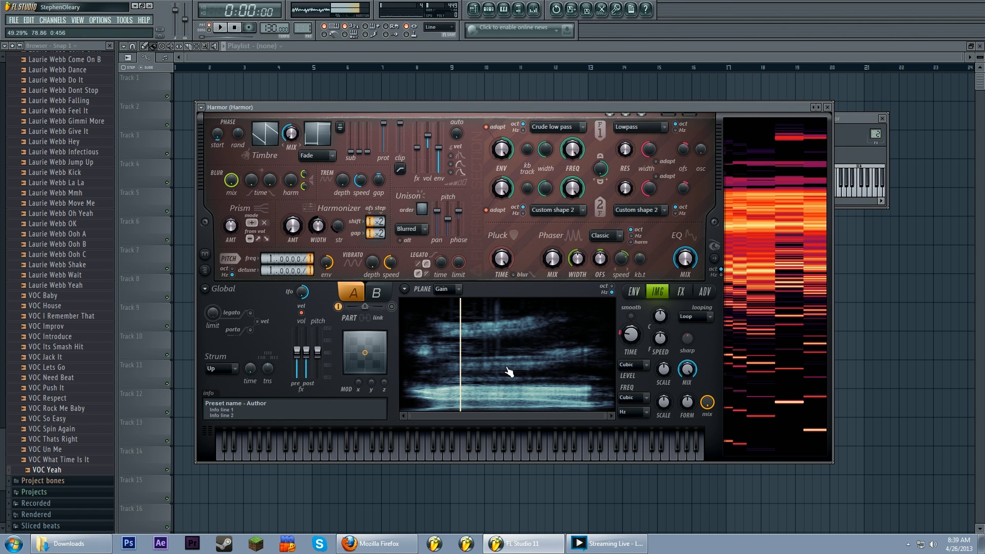
Step: Try the image formant shift at +600 cents and other amounts while scrubbing the time offset and auditioning notes
mouse_move(462, 356)
left_mouse_down()
mouse_move(410, 351)
mouse_move(581, 355)
mouse_move(462, 351)
left_mouse_up()
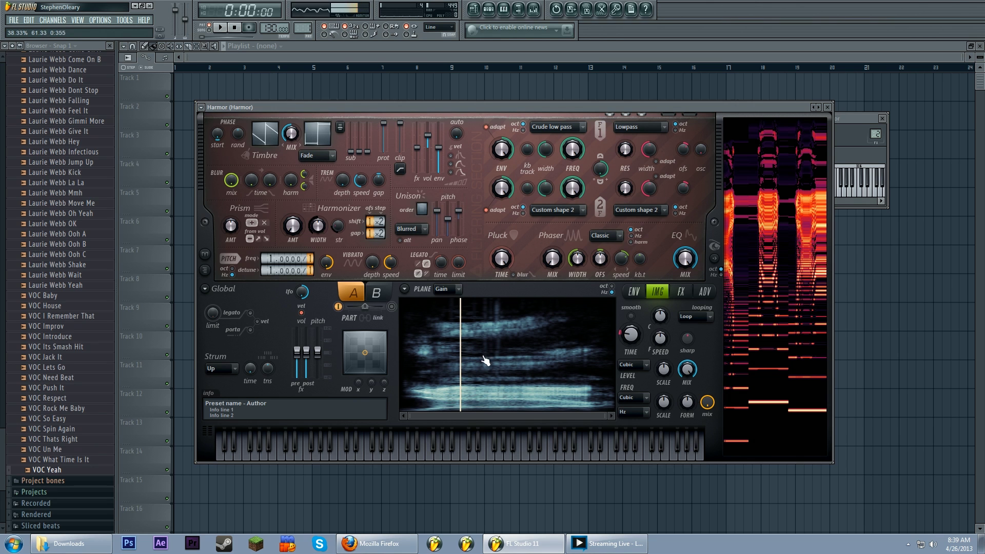
left_click_drag(687, 403, 688, 382)
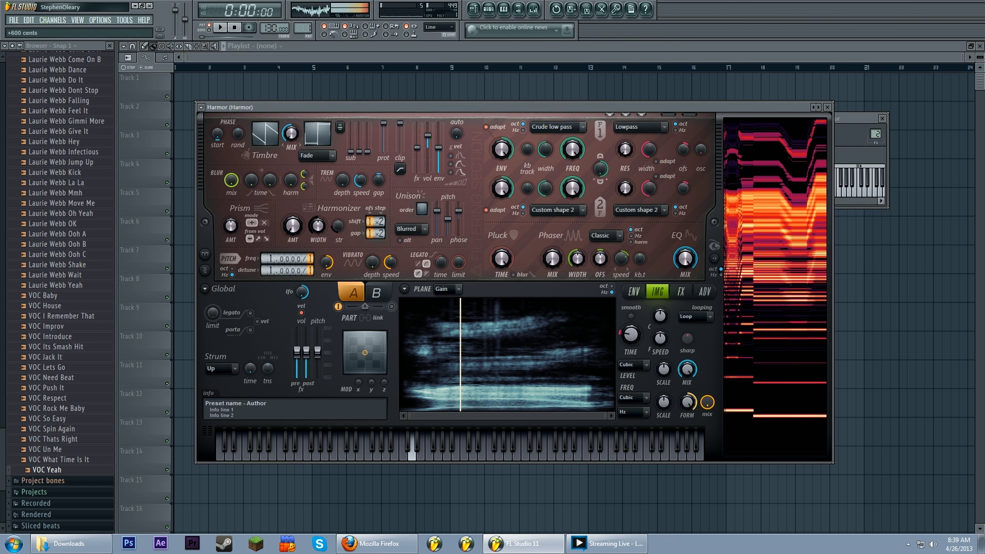
left_click_drag(480, 308, 411, 336)
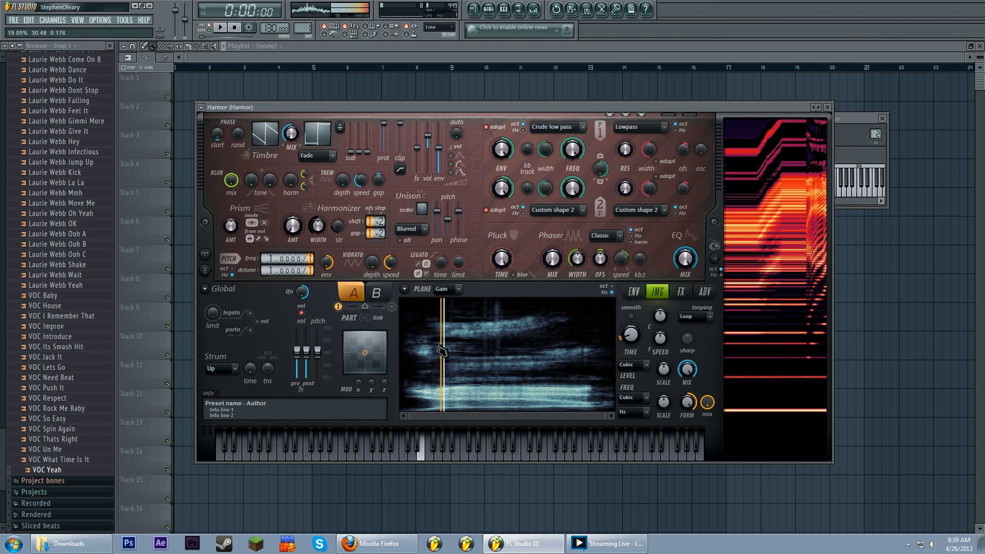
left_click(403, 445)
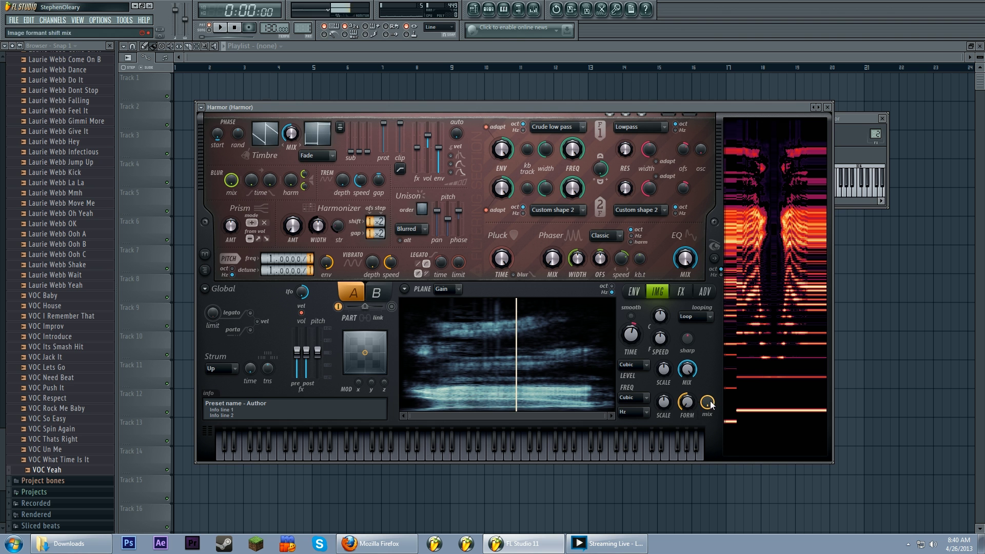
Step: Open the Image formant mutation curve and add two control points along its flat line
left_click(635, 292)
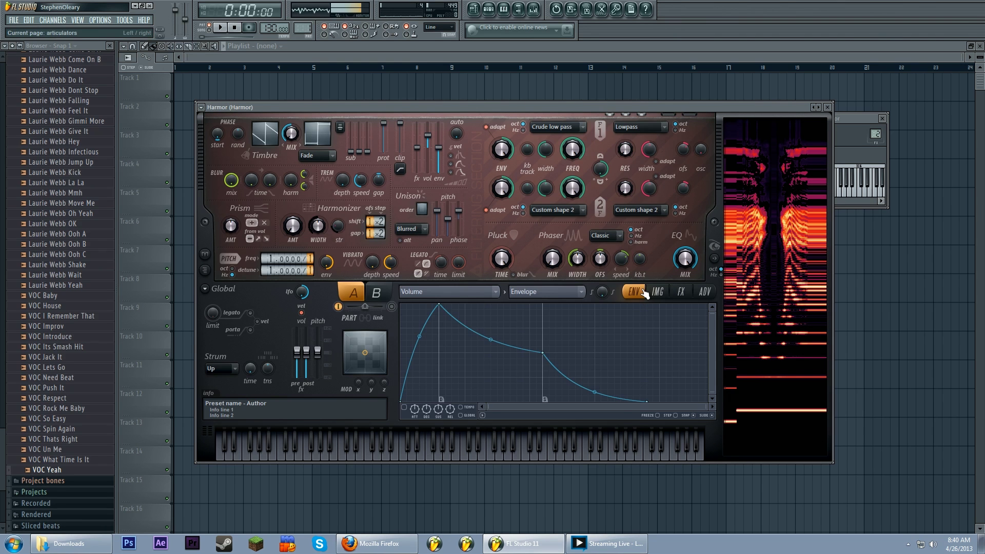
left_click(491, 290)
left_click(601, 286)
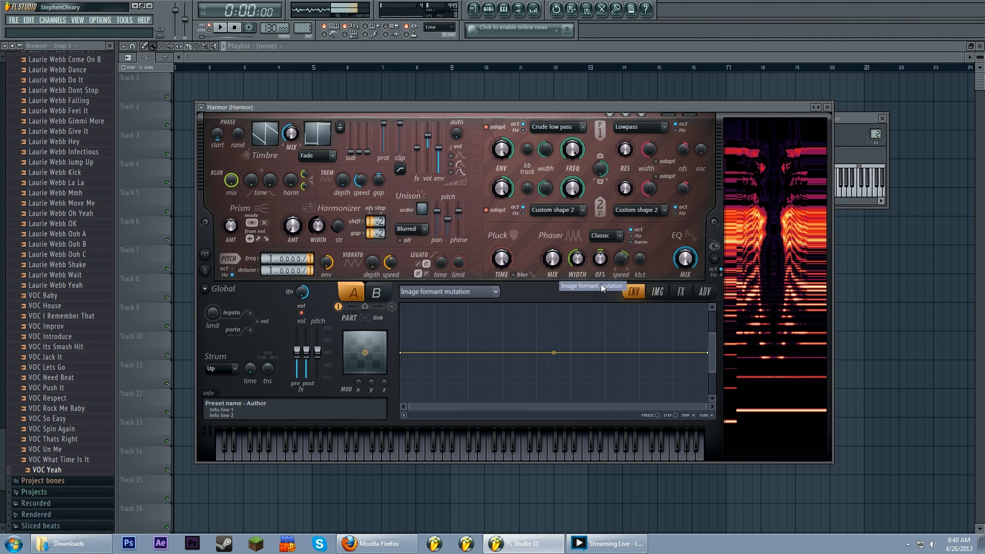
left_click_drag(713, 331, 712, 354)
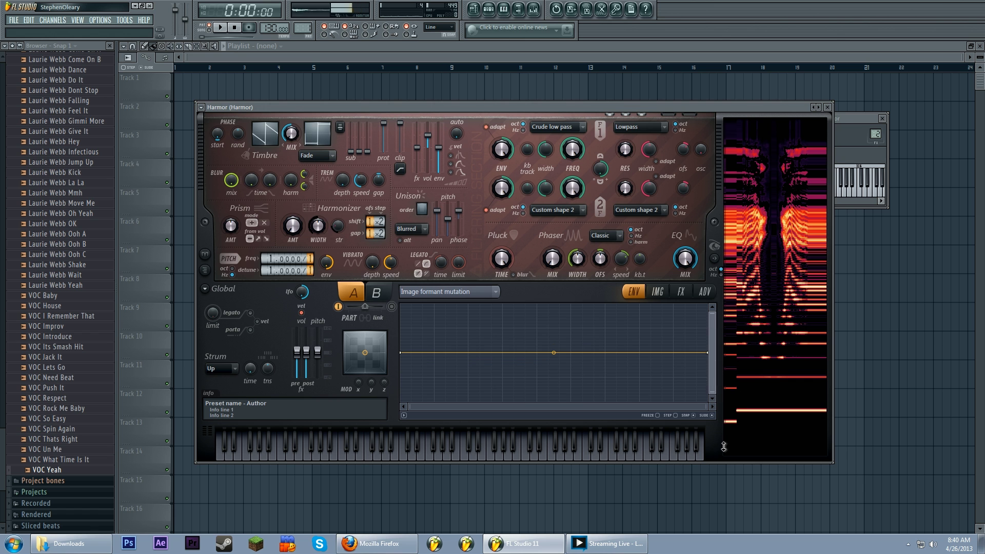
right_click(503, 352)
right_click(650, 353)
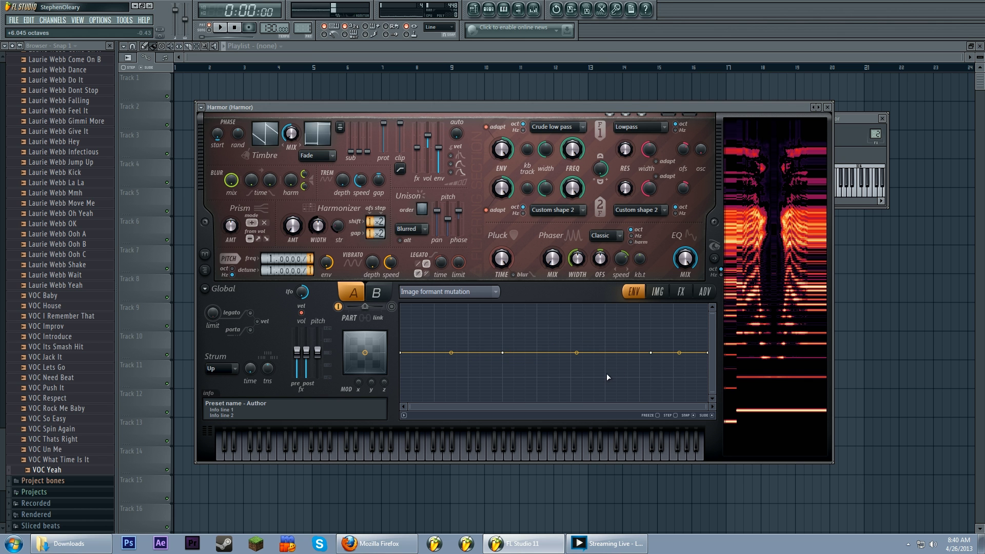
Step: Bend the Image formant mutation curve into a steep V-shaped dip by raising the first inner control point and pulling the second one down
left_click(658, 291)
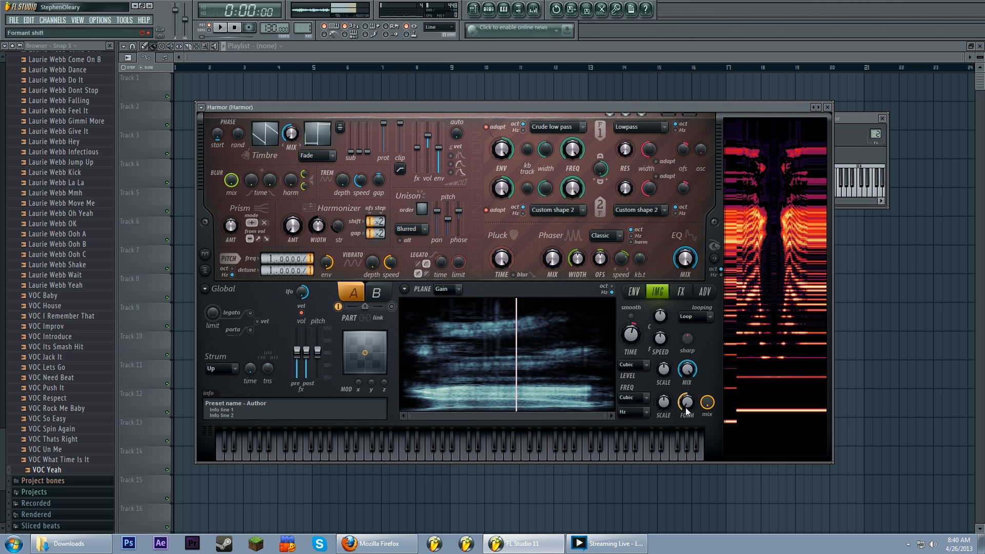
left_click(634, 292)
left_click_drag(651, 354, 627, 391)
right_click(674, 335)
left_click_drag(502, 353, 503, 322)
left_click_drag(628, 390, 632, 428)
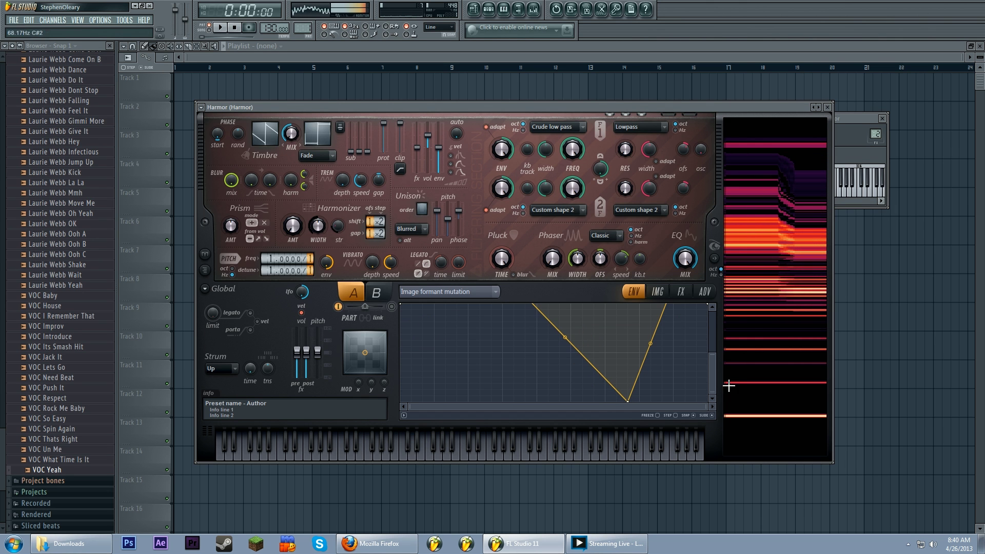
Step: Scrub through the vocal image while auditioning notes, and reduce the image formant shift and its mix
left_click(657, 291)
left_click_drag(559, 351, 535, 363)
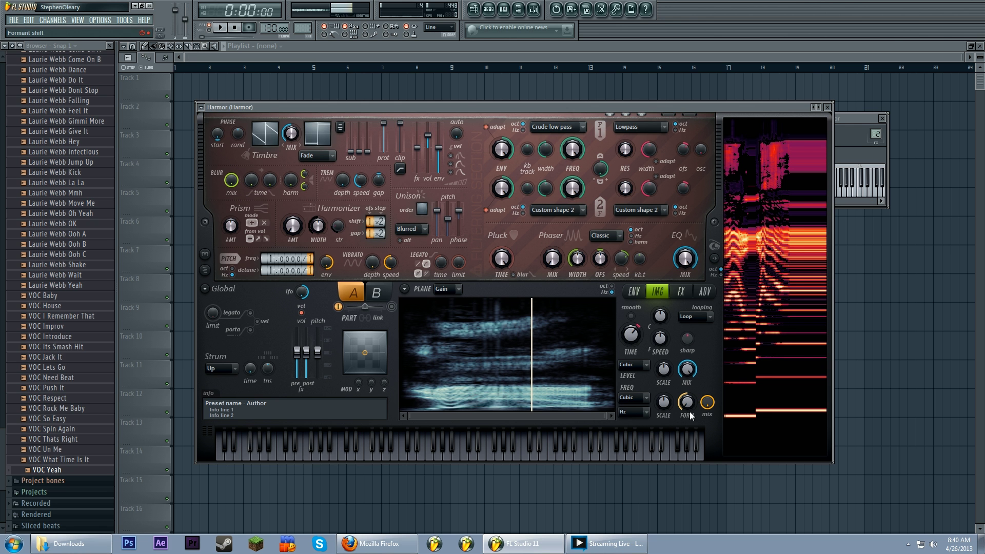
left_click_drag(441, 359, 504, 363)
mouse_move(687, 402)
left_mouse_down()
mouse_move(687, 384)
mouse_move(680, 406)
left_mouse_up()
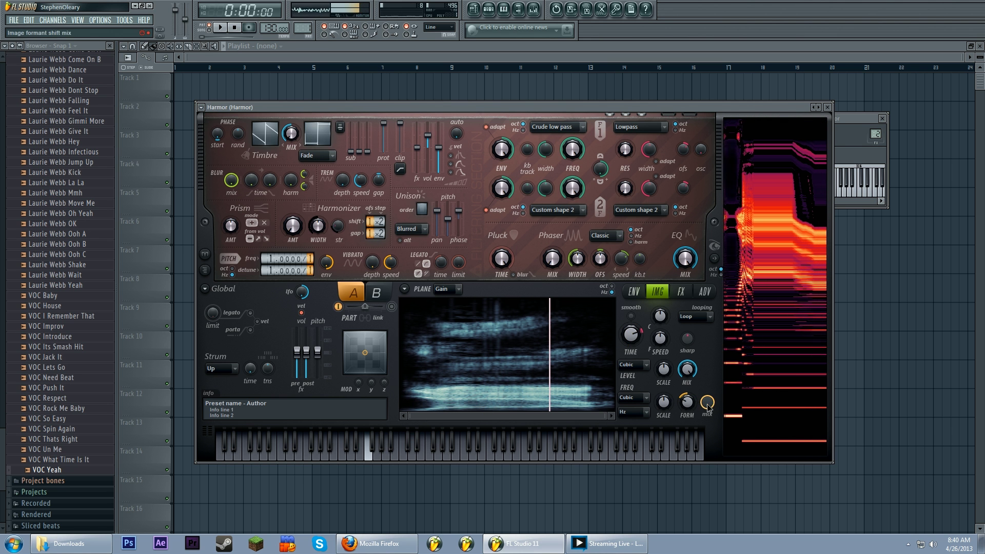
left_click_drag(575, 385, 560, 369)
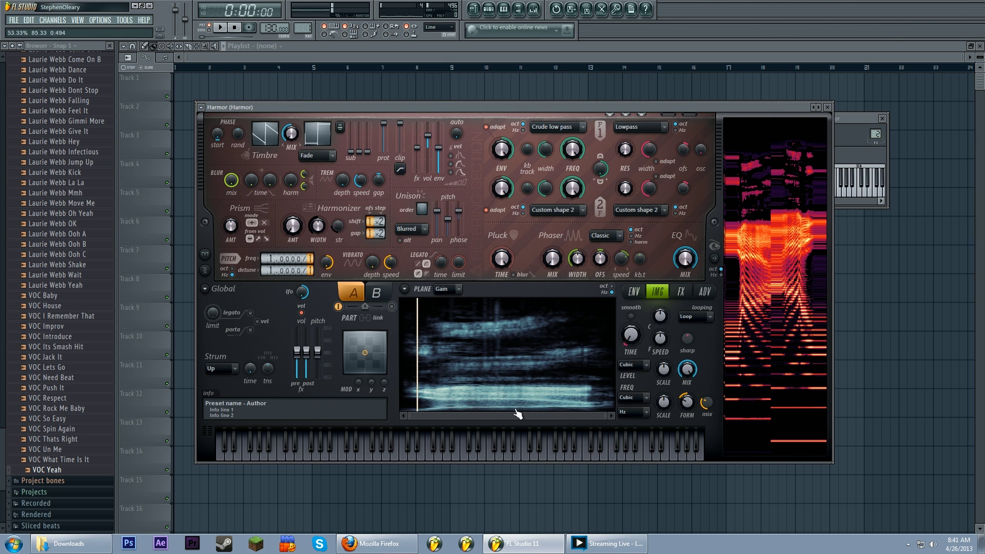
left_click(590, 543)
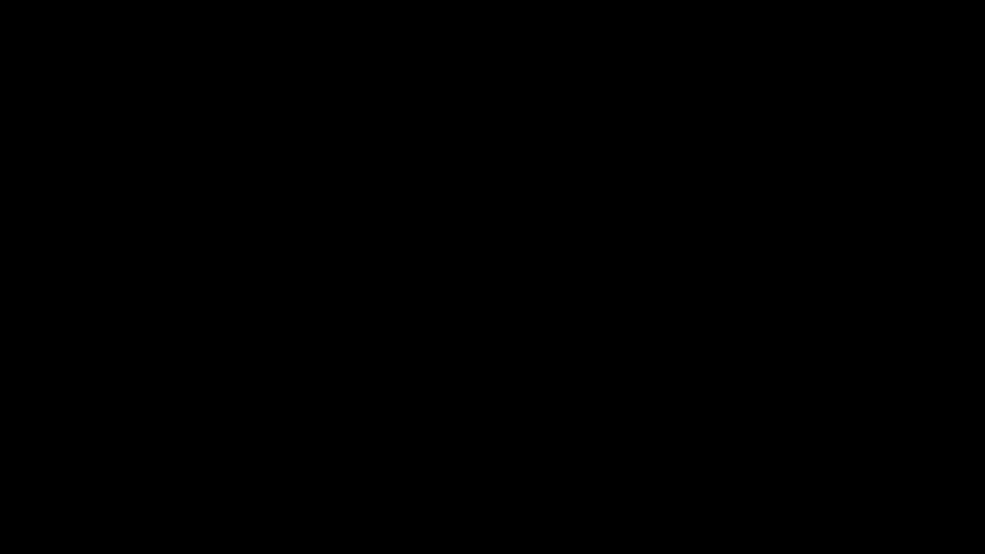